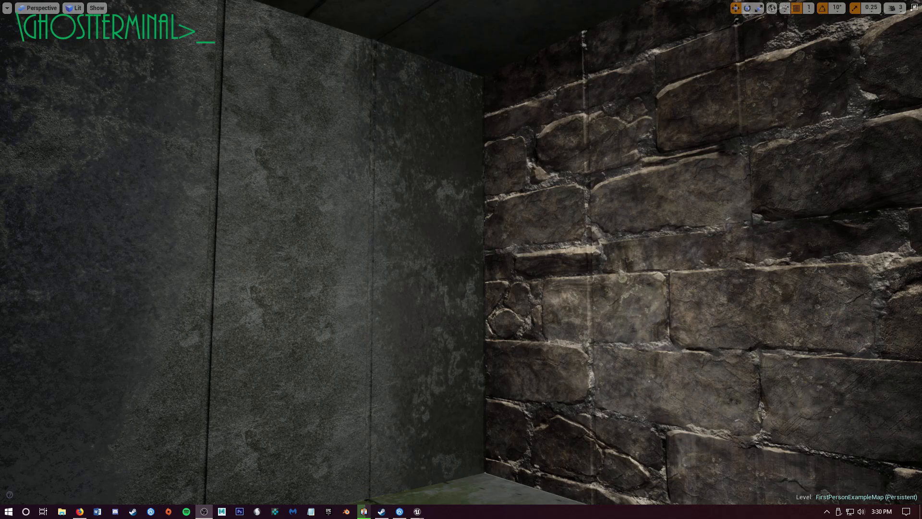
# Examine the concrete wall, the brick wall and the green stained floor of the room from several angles
pyautogui.moveTo(595, 325)
pyautogui.mouseDown(button='right')
pyautogui.moveTo(574, 324)
pyautogui.moveTo(598, 331)
pyautogui.mouseUp(button='right')
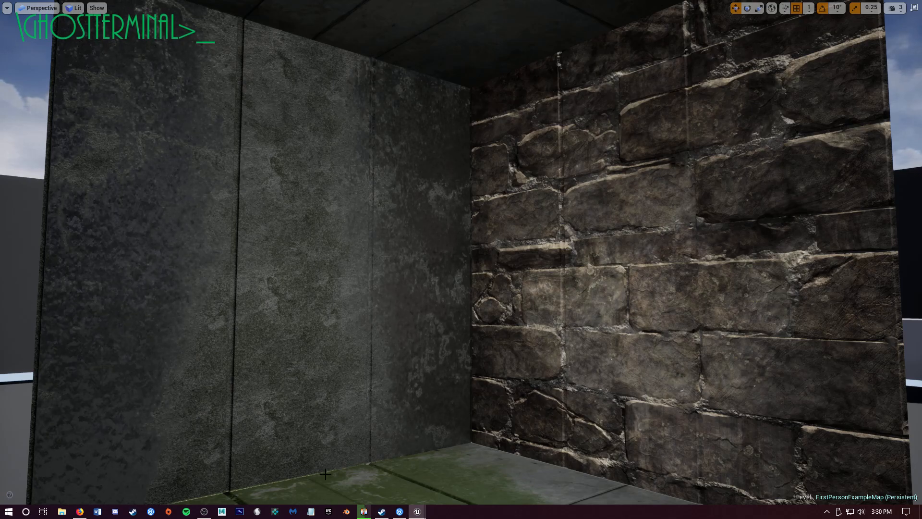
pyautogui.moveTo(326, 474); pyautogui.dragTo(196, 489, button='right')
pyautogui.press('s')
pyautogui.press('d')
pyautogui.press('w')
pyautogui.press('d')
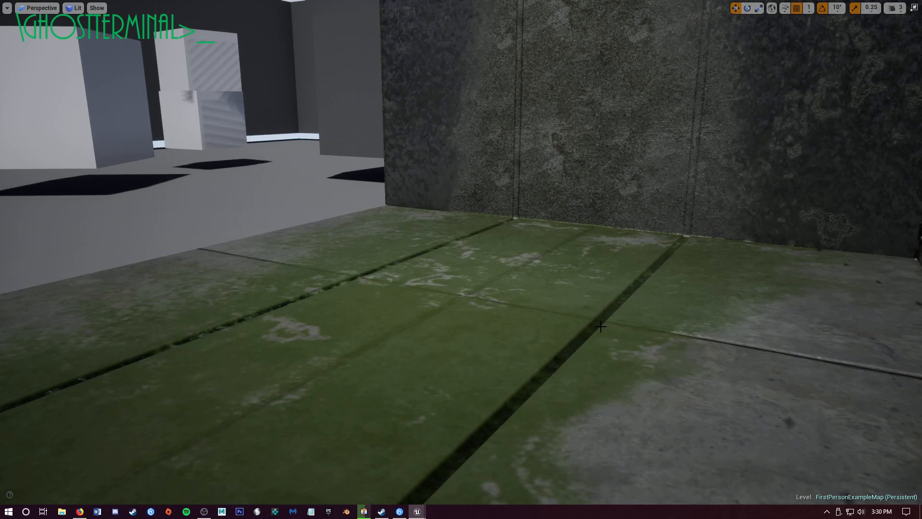
pyautogui.moveTo(610, 308); pyautogui.dragTo(573, 304, button='right')
pyautogui.press('s')
pyautogui.press('w')
pyautogui.press('s')
pyautogui.press('w')
pyautogui.press('d')
pyautogui.press('s')
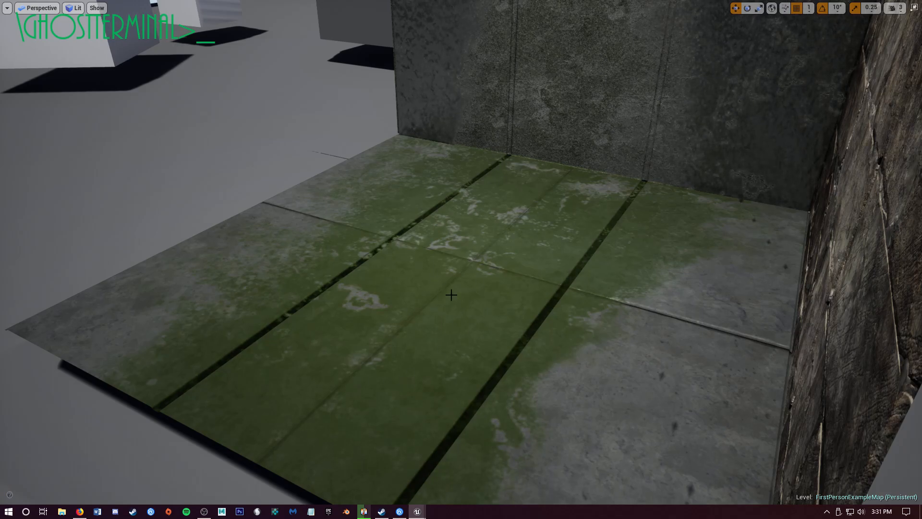
pyautogui.moveTo(493, 308); pyautogui.dragTo(508, 284, button='right')
pyautogui.moveTo(492, 250); pyautogui.dragTo(523, 256, button='right')
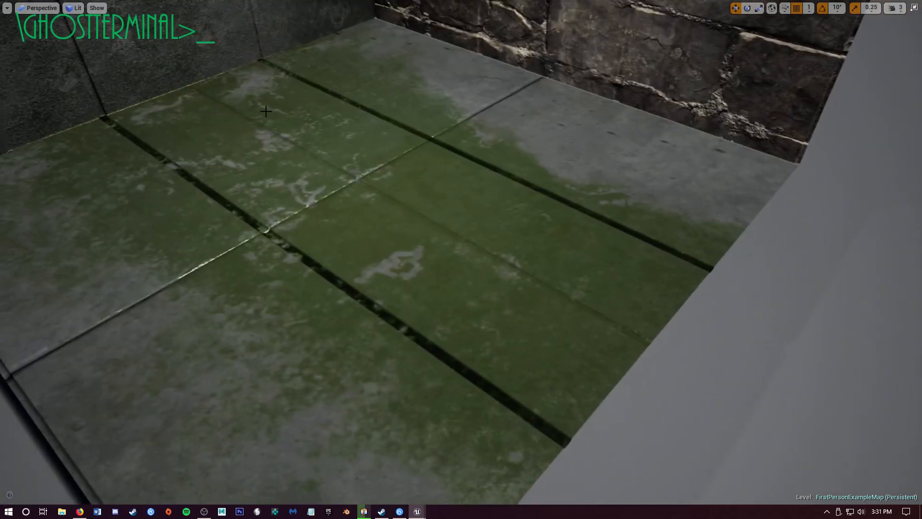
pyautogui.moveTo(538, 318); pyautogui.dragTo(443, 241, button='right')
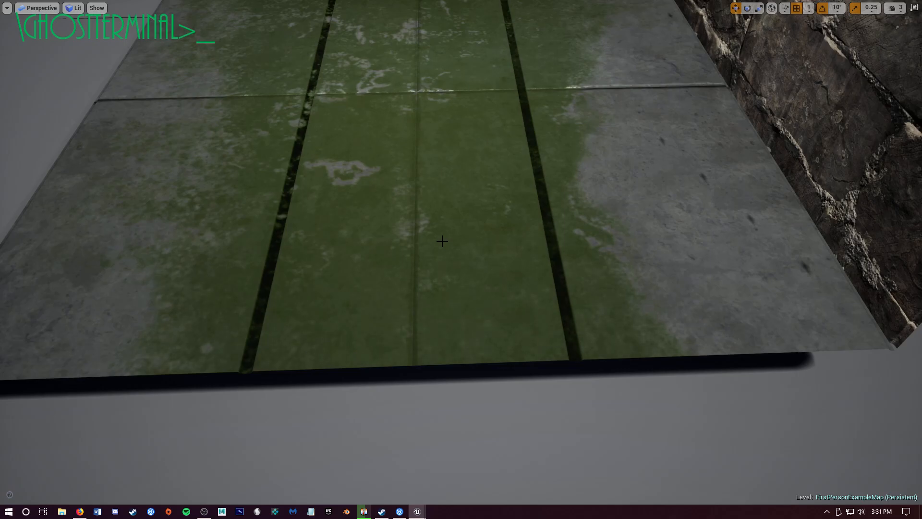
pyautogui.moveTo(575, 227); pyautogui.dragTo(484, 216, button='right')
# Show the actor icons in the viewport and select the green floor decal to see its coverage, then clear the selection
pyautogui.press('g')
pyautogui.click(334, 121)
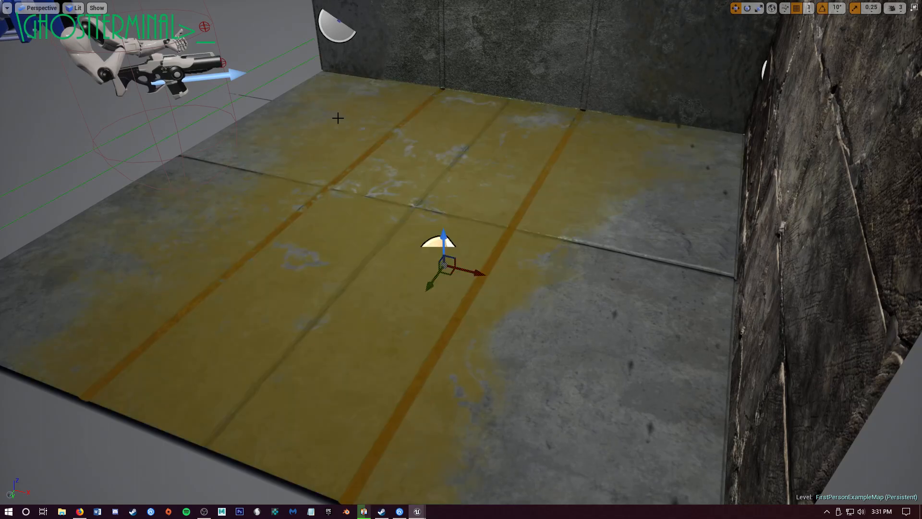
pyautogui.moveTo(442, 232); pyautogui.dragTo(460, 236)
pyautogui.click(47, 101)
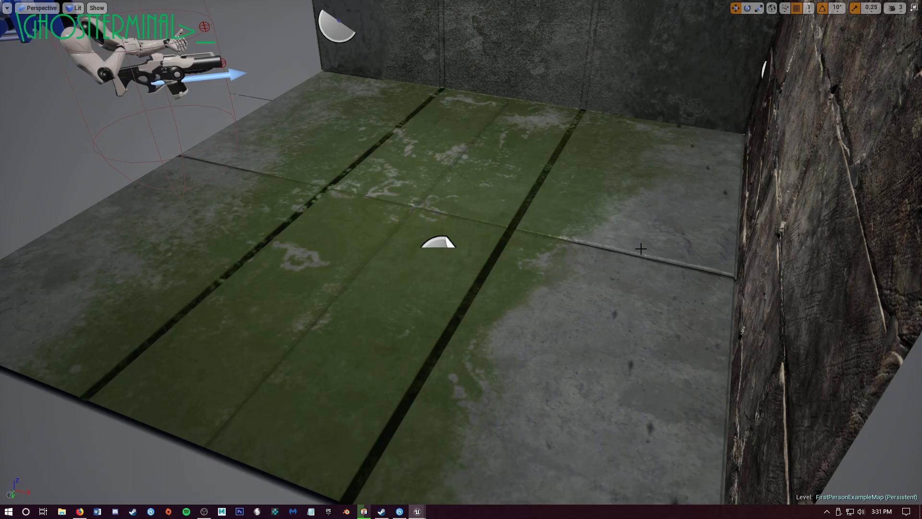
# Examine how the green floor decal and its surface detail catch the light from different viewing angles
pyautogui.moveTo(617, 353); pyautogui.dragTo(638, 376, button='right')
pyautogui.moveTo(581, 246); pyautogui.dragTo(457, 173, button='right')
pyautogui.moveTo(506, 228); pyautogui.dragTo(533, 192, button='right')
pyautogui.moveTo(468, 154); pyautogui.dragTo(538, 146, button='right')
pyautogui.moveTo(408, 163); pyautogui.dragTo(488, 267, button='right')
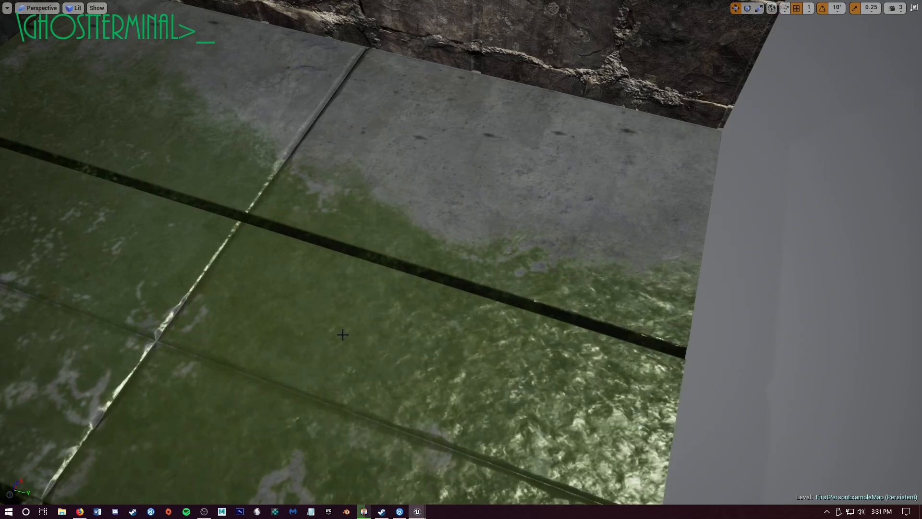
pyautogui.moveTo(531, 381); pyautogui.dragTo(473, 380, button='right')
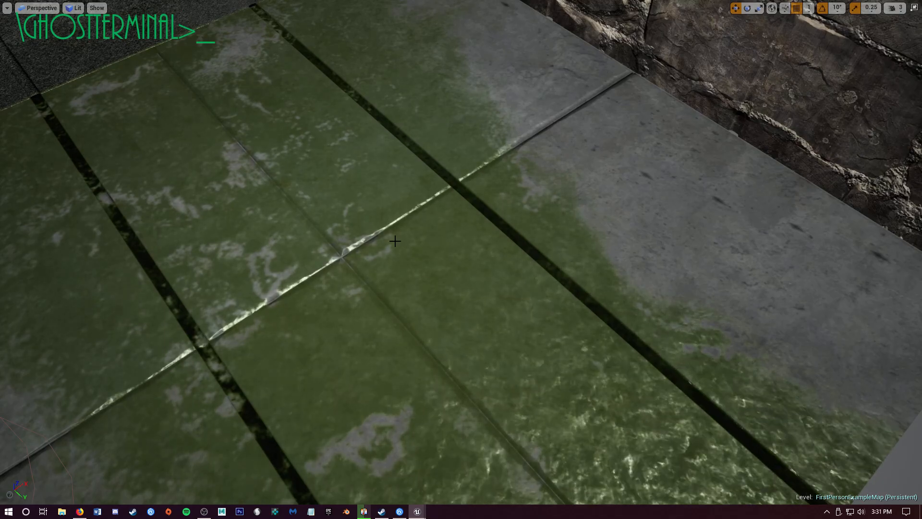
pyautogui.moveTo(549, 304); pyautogui.dragTo(625, 305, button='right')
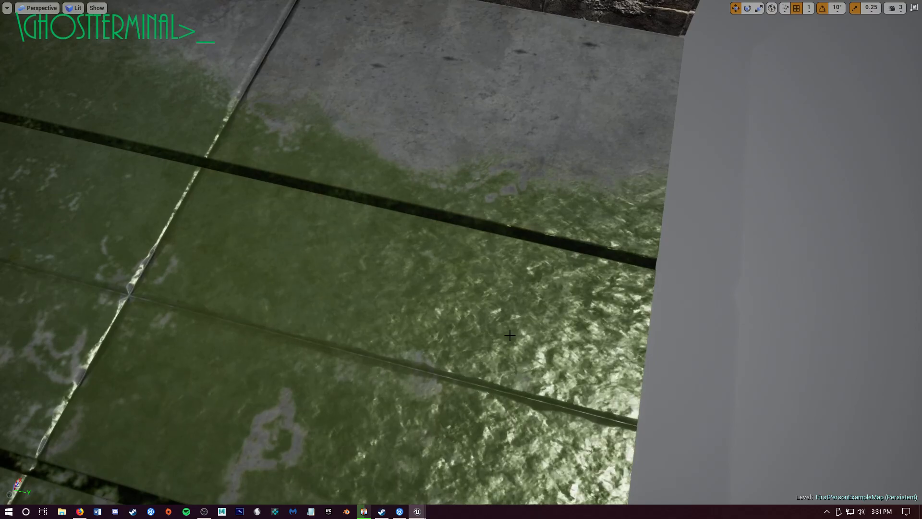
pyautogui.moveTo(432, 333); pyautogui.dragTo(516, 250, button='right')
pyautogui.press('s')
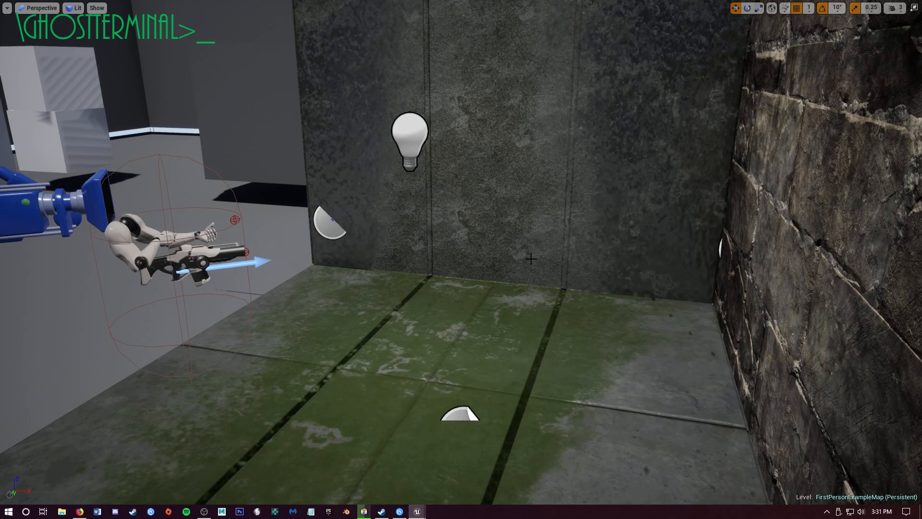
pyautogui.moveTo(572, 218); pyautogui.dragTo(574, 180, button='right')
pyautogui.press('s')
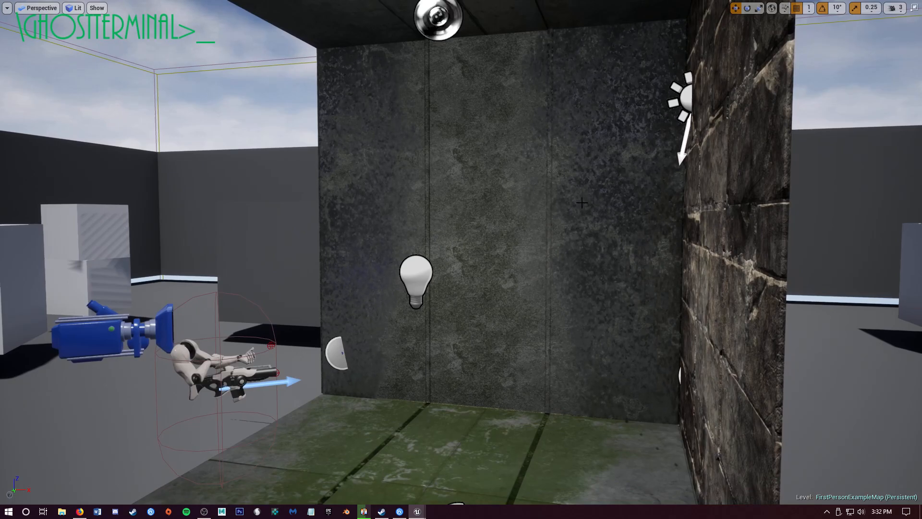
pyautogui.moveTo(572, 217); pyautogui.dragTo(574, 259, button='right')
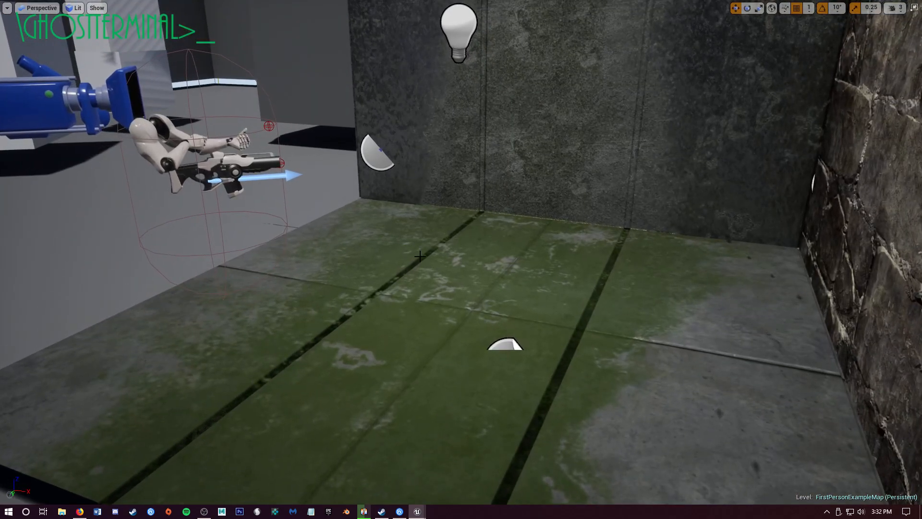
pyautogui.moveTo(503, 263)
pyautogui.mouseDown(button='right')
pyautogui.moveTo(509, 287)
pyautogui.moveTo(505, 261)
pyautogui.mouseUp(button='right')
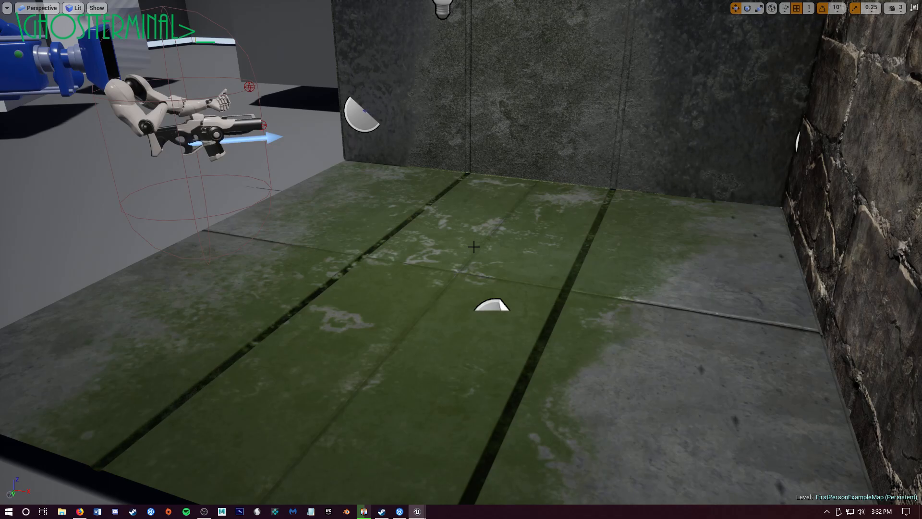
pyautogui.moveTo(477, 246); pyautogui.dragTo(558, 270, button='right')
pyautogui.moveTo(461, 284); pyautogui.dragTo(495, 307, button='right')
pyautogui.moveTo(208, 305); pyautogui.dragTo(170, 306, button='right')
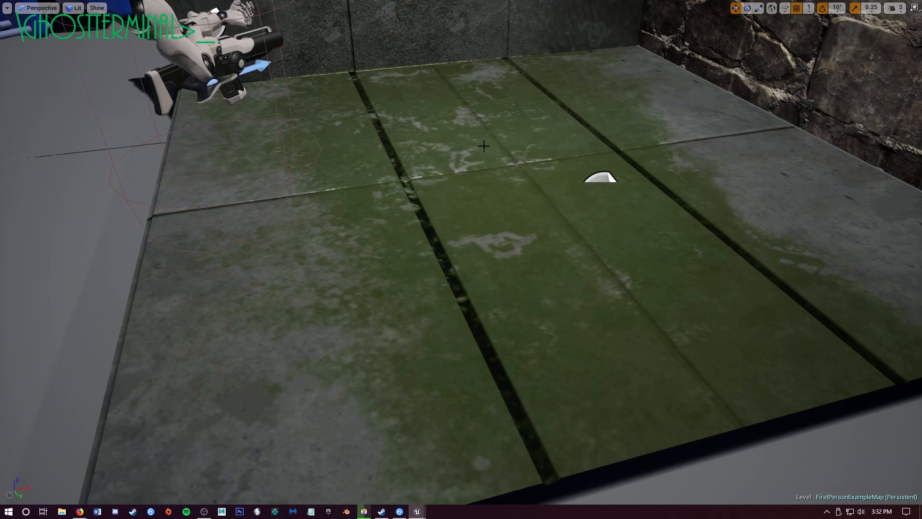
pyautogui.moveTo(517, 178); pyautogui.dragTo(574, 52, button='right')
pyautogui.moveTo(299, 214); pyautogui.dragTo(326, 214, button='right')
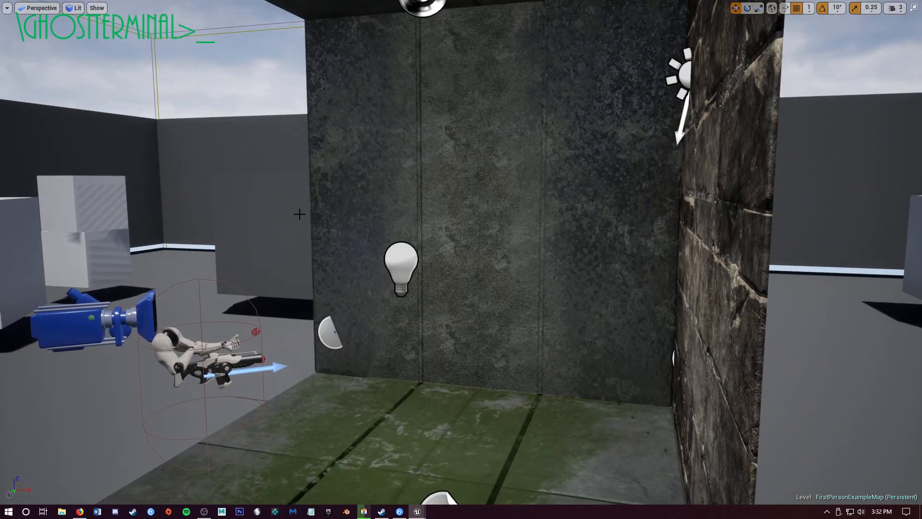
# Select both stain decals on the concrete wall to see the areas they cover, then clear the selection and inspect the room
pyautogui.click(335, 331)
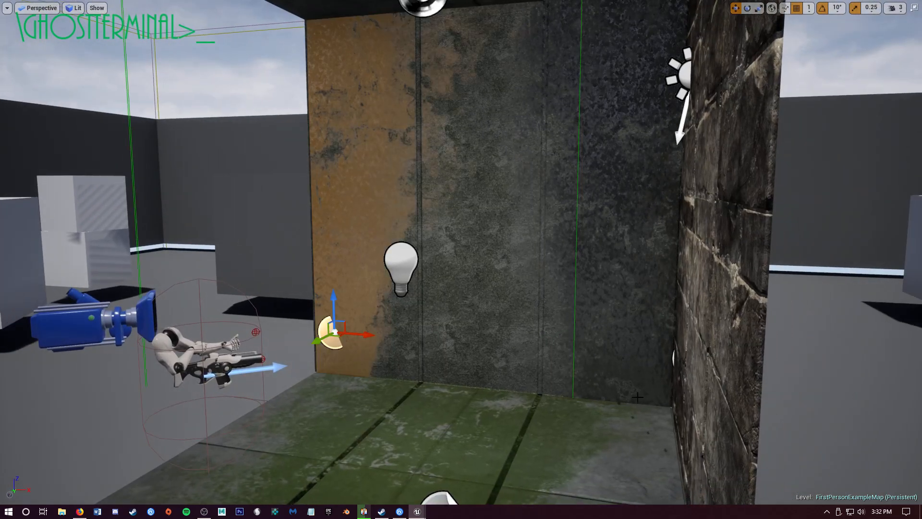
pyautogui.moveTo(707, 361); pyautogui.dragTo(716, 379, button='right')
pyautogui.keyDown('ctrl'); pyautogui.click(702, 386); pyautogui.keyUp('ctrl')
pyautogui.moveTo(538, 181); pyautogui.dragTo(517, 179, button='right')
pyautogui.moveTo(367, 163)
pyautogui.mouseDown(button='right')
pyautogui.moveTo(384, 163)
pyautogui.moveTo(367, 163)
pyautogui.mouseUp(button='right')
pyautogui.moveTo(418, 203)
pyautogui.mouseDown(button='right')
pyautogui.moveTo(433, 226)
pyautogui.moveTo(413, 202)
pyautogui.moveTo(439, 190)
pyautogui.mouseUp(button='right')
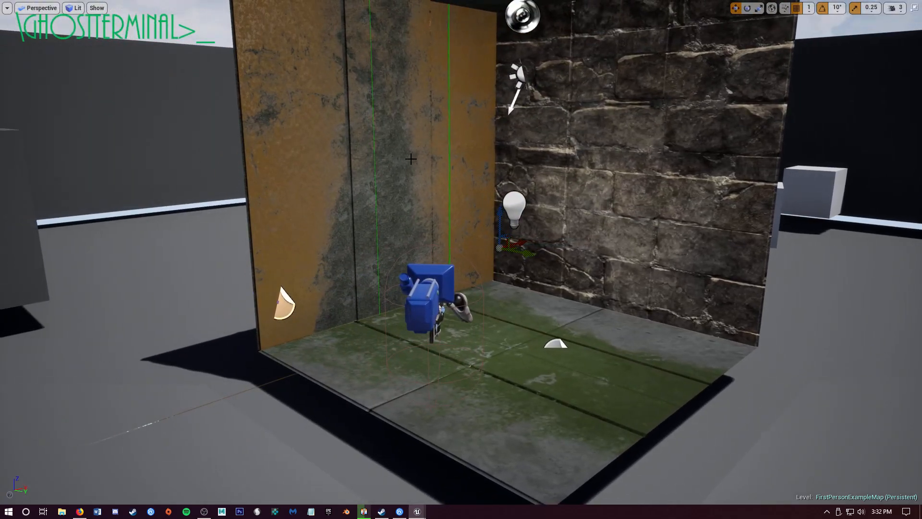
pyautogui.press('Delete')
pyautogui.moveTo(616, 319); pyautogui.dragTo(631, 300, button='right')
pyautogui.moveTo(124, 331)
pyautogui.mouseDown(button='right')
pyautogui.moveTo(113, 379)
pyautogui.moveTo(109, 331)
pyautogui.moveTo(128, 328)
pyautogui.mouseUp(button='right')
pyautogui.press('s')
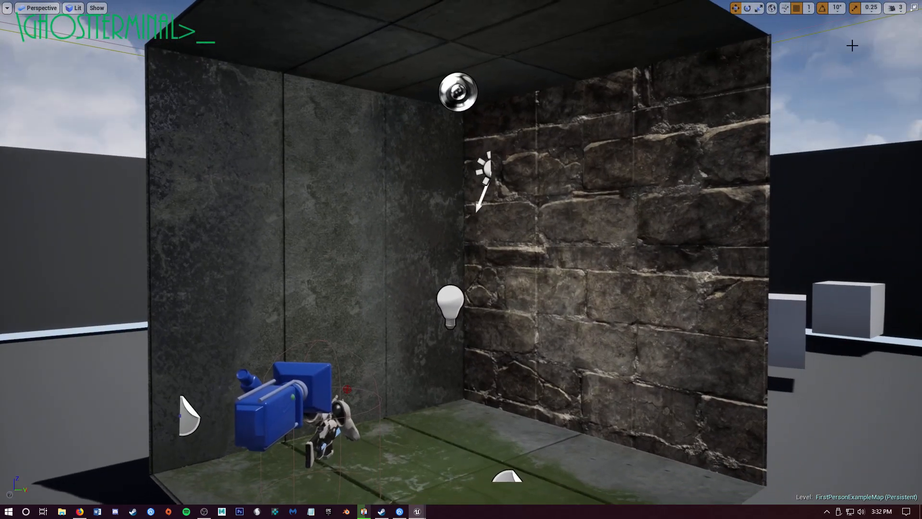
# Restore the full editor layout and open the TexturesCom_DecalsStain0092_1_masked_S_Mat decal material
pyautogui.click(916, 8)
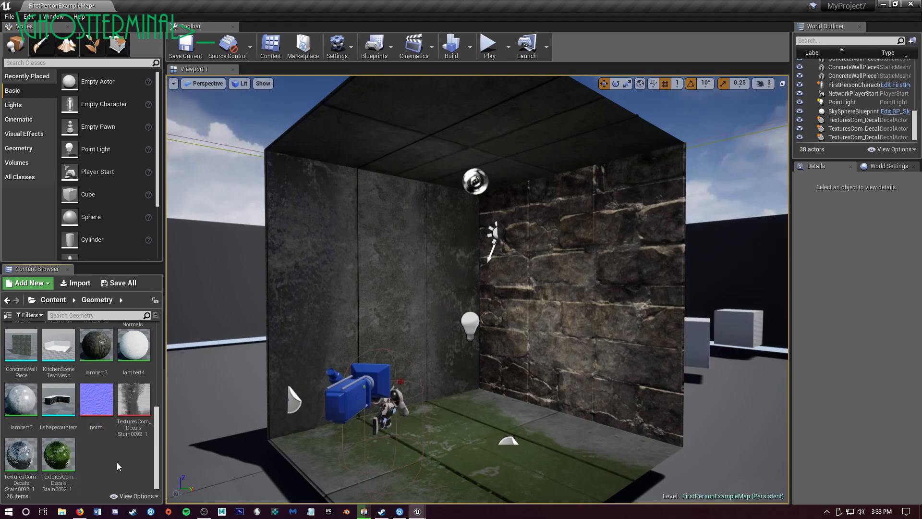
pyautogui.doubleClick(21, 454)
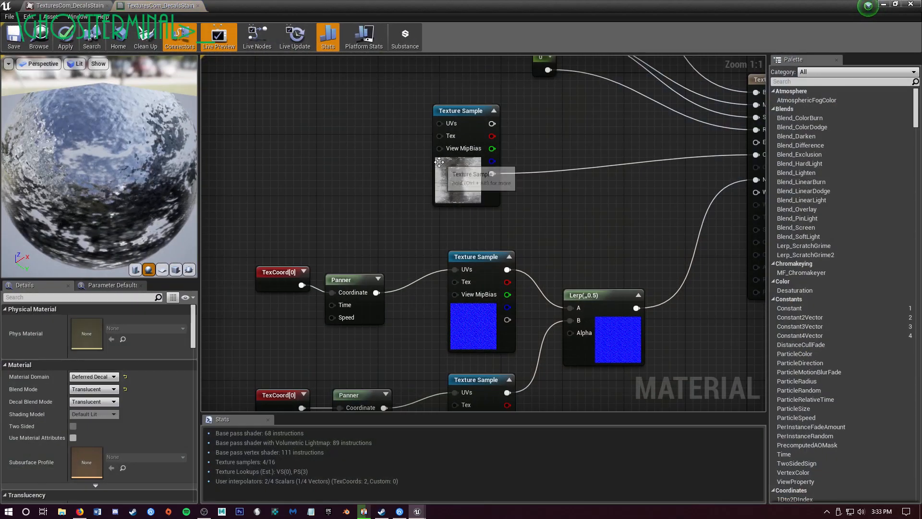
pyautogui.moveTo(374, 127); pyautogui.dragTo(349, 298, button='right')
pyautogui.moveTo(428, 206); pyautogui.dragTo(314, 251, button='right')
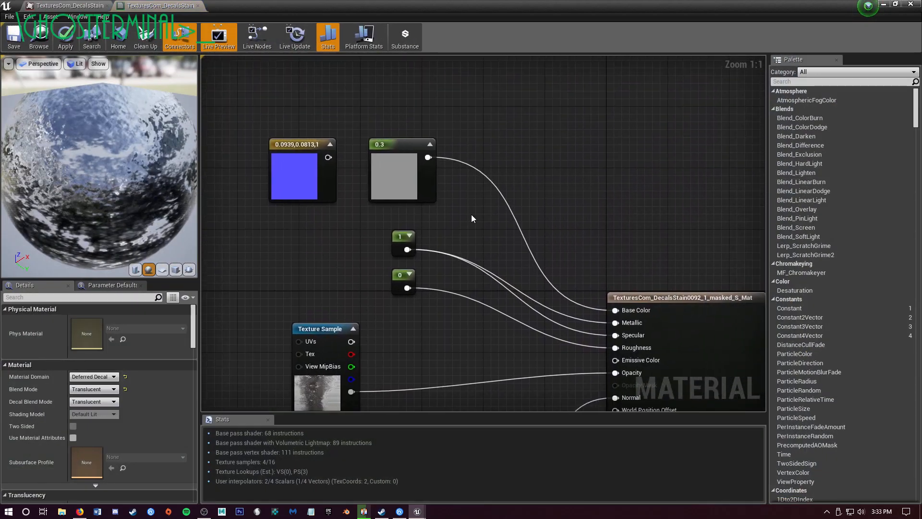
# Examine the material's domain and blend settings and the constants feeding Base Color, Metallic, Specular and Roughness
pyautogui.moveTo(472, 199); pyautogui.dragTo(471, 150, button='right')
pyautogui.moveTo(305, 204); pyautogui.dragTo(381, 205, button='right')
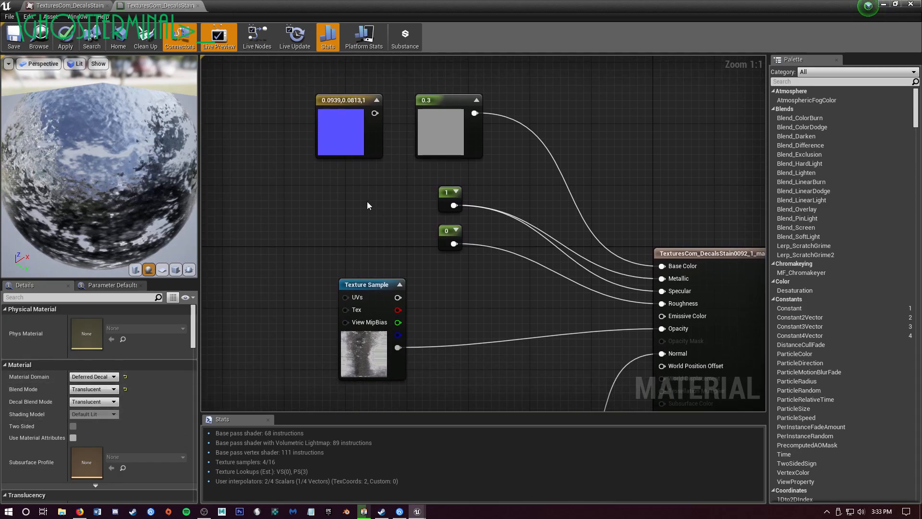
pyautogui.moveTo(367, 201); pyautogui.dragTo(423, 221, button='right')
pyautogui.moveTo(315, 197); pyautogui.dragTo(317, 196, button='right')
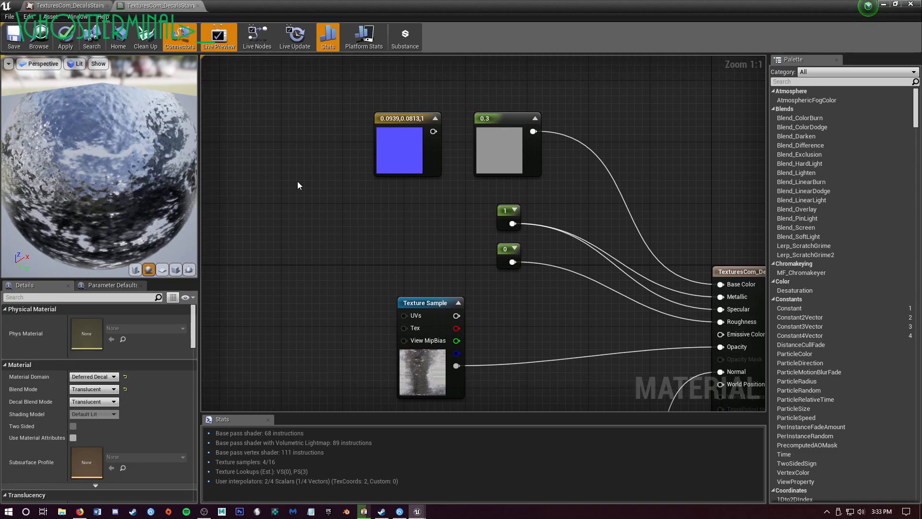
pyautogui.moveTo(341, 236); pyautogui.dragTo(343, 230, button='right')
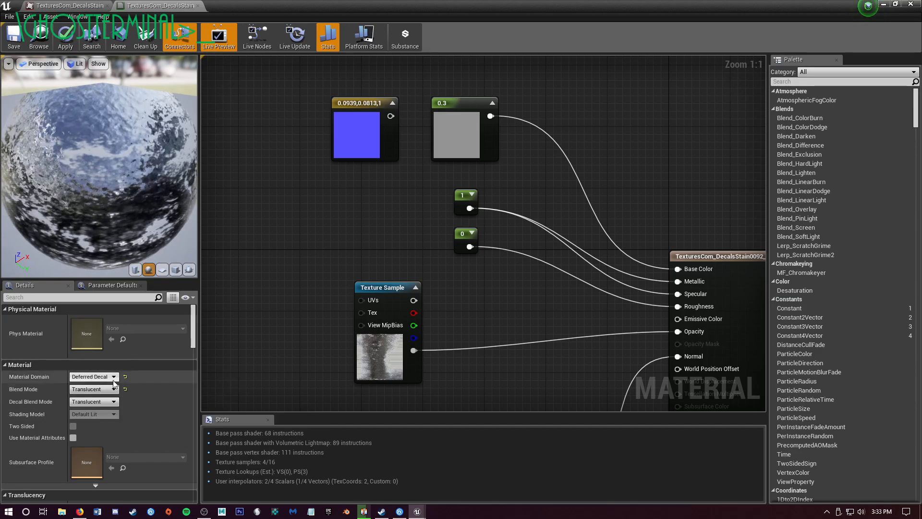
pyautogui.moveTo(322, 308); pyautogui.dragTo(232, 349, button='right')
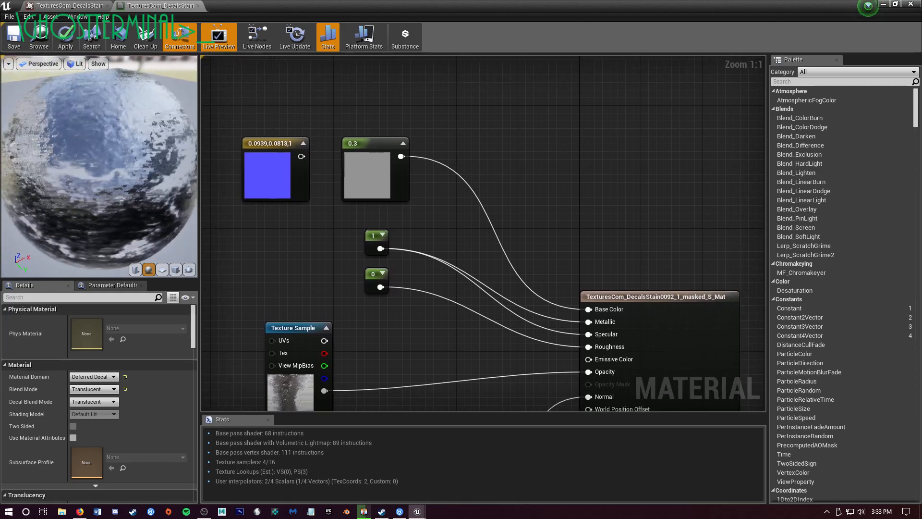
pyautogui.moveTo(325, 216); pyautogui.dragTo(293, 211, button='right')
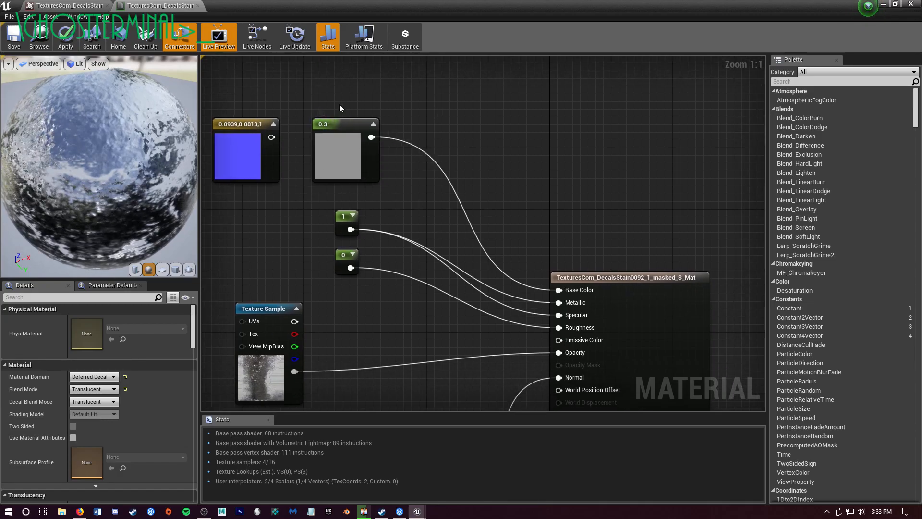
pyautogui.moveTo(408, 195); pyautogui.dragTo(427, 185, button='right')
pyautogui.moveTo(306, 238); pyautogui.dragTo(320, 160, button='right')
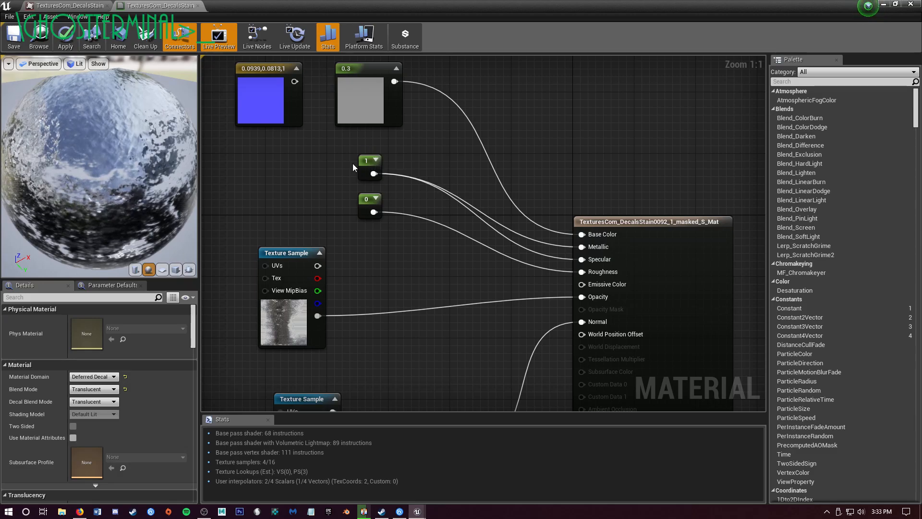
pyautogui.moveTo(368, 174); pyautogui.dragTo(312, 207, button='right')
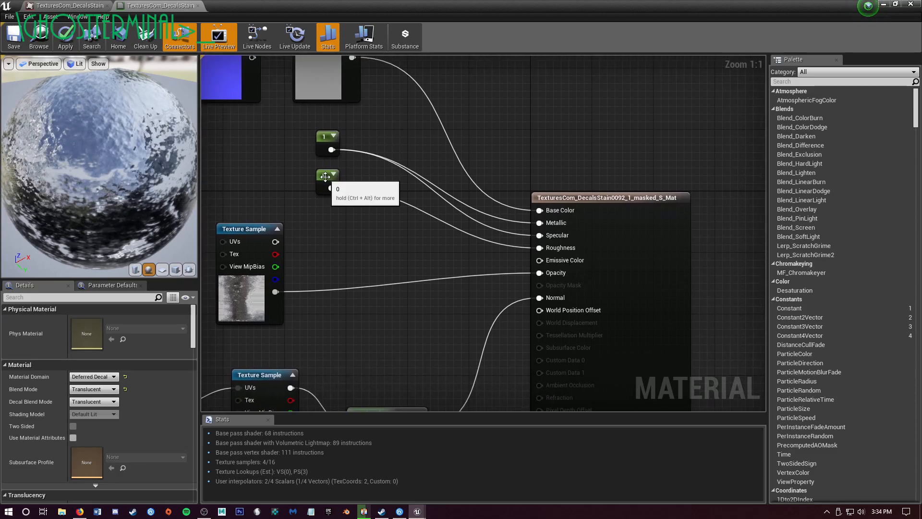
pyautogui.moveTo(279, 154); pyautogui.dragTo(337, 159, button='right')
pyautogui.moveTo(384, 351); pyautogui.dragTo(419, 248, button='right')
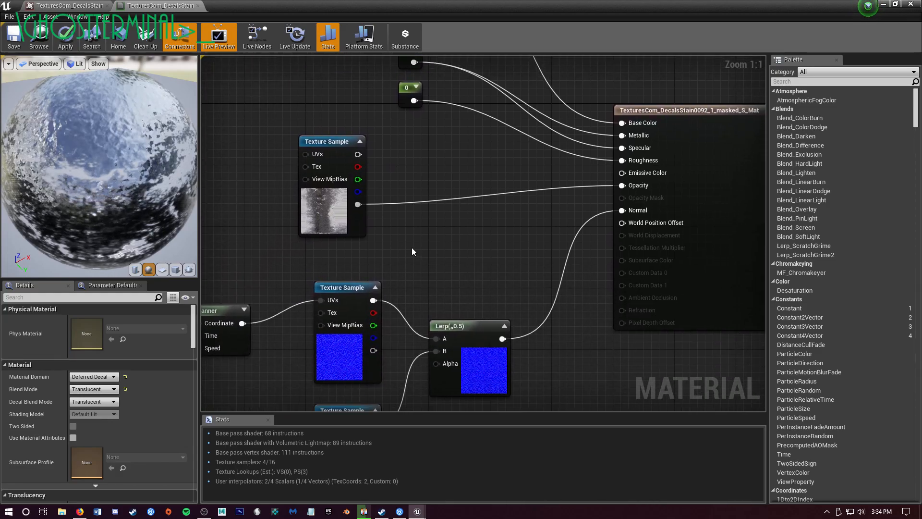
# Select the stain Texture Sample node and examine its alpha connection to the material's Opacity input
pyautogui.moveTo(279, 122); pyautogui.dragTo(411, 245)
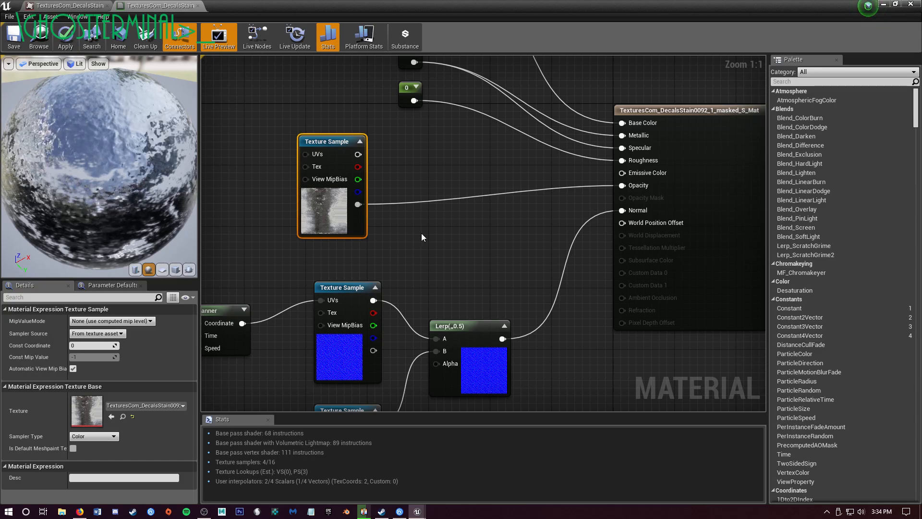
pyautogui.moveTo(438, 228); pyautogui.dragTo(417, 237, button='right')
pyautogui.moveTo(394, 179); pyautogui.dragTo(453, 171, button='right')
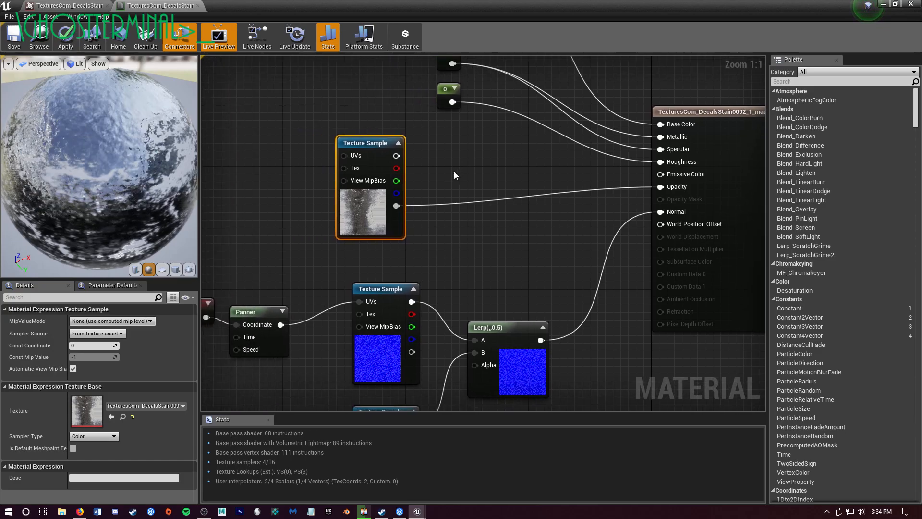
pyautogui.click(290, 167)
pyautogui.moveTo(311, 124); pyautogui.dragTo(440, 259)
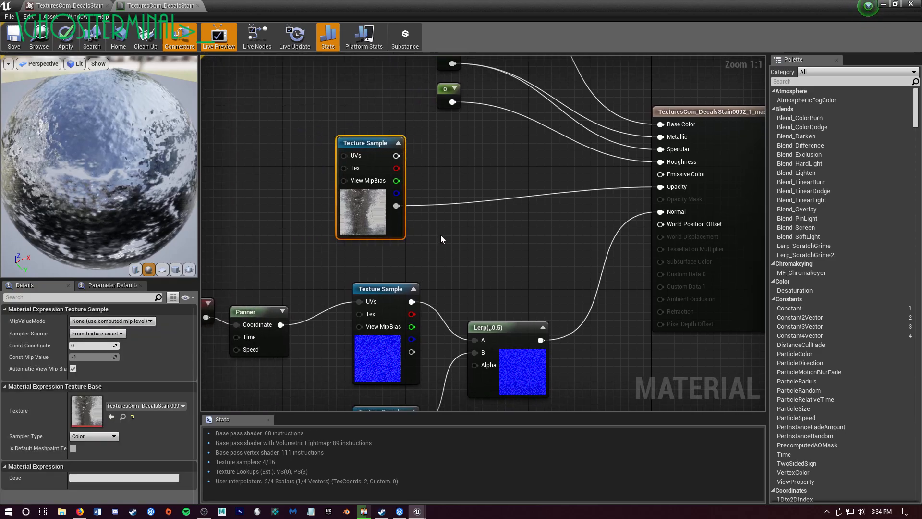
pyautogui.moveTo(295, 169); pyautogui.dragTo(304, 177, button='right')
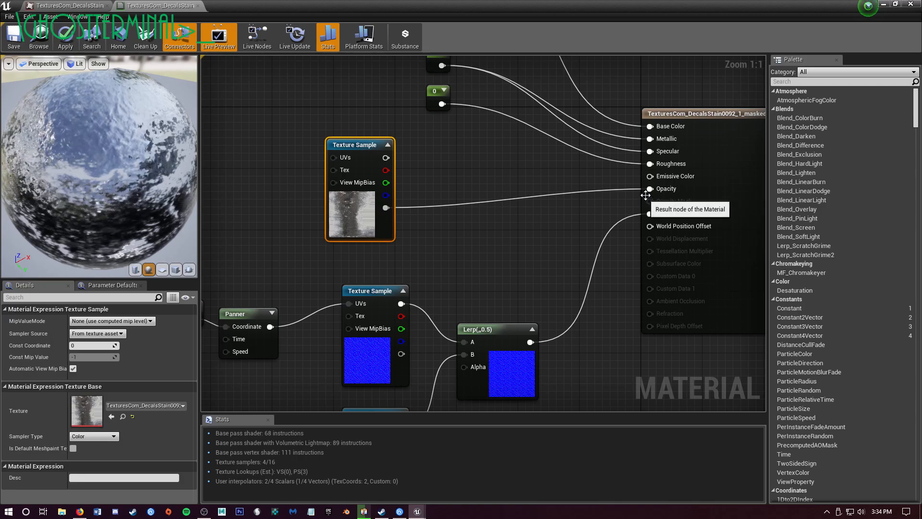
pyautogui.moveTo(461, 222); pyautogui.dragTo(422, 235, button='right')
pyautogui.moveTo(403, 177); pyautogui.dragTo(420, 146, button='right')
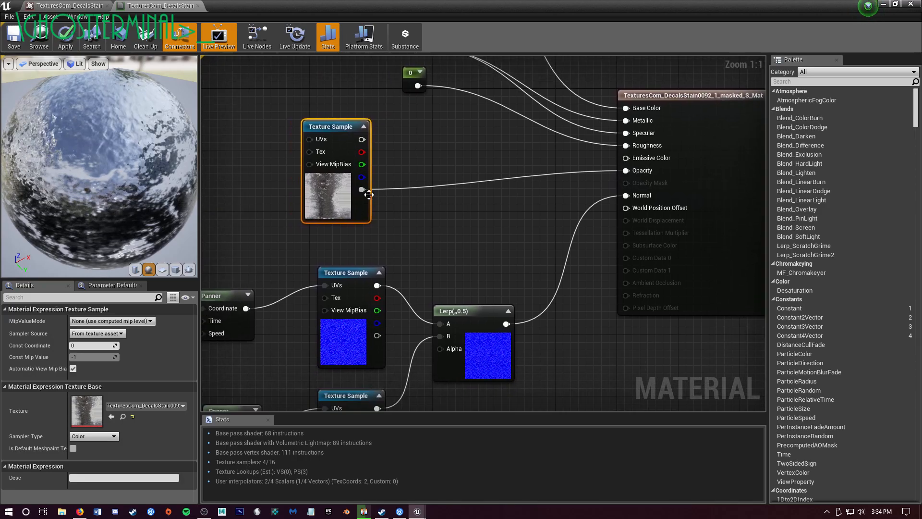
# View the transparency of the TexturesCom_DecalsStain0092_1_masked_S texture in its own editor, then return to the decal material
pyautogui.moveTo(515, 207); pyautogui.dragTo(523, 203, button='right')
pyautogui.moveTo(91, 156)
pyautogui.mouseDown()
pyautogui.moveTo(327, 156)
pyautogui.moveTo(120, 157)
pyautogui.moveTo(178, 171)
pyautogui.moveTo(193, 168)
pyautogui.moveTo(96, 146)
pyautogui.mouseUp()
pyautogui.click(66, 5)
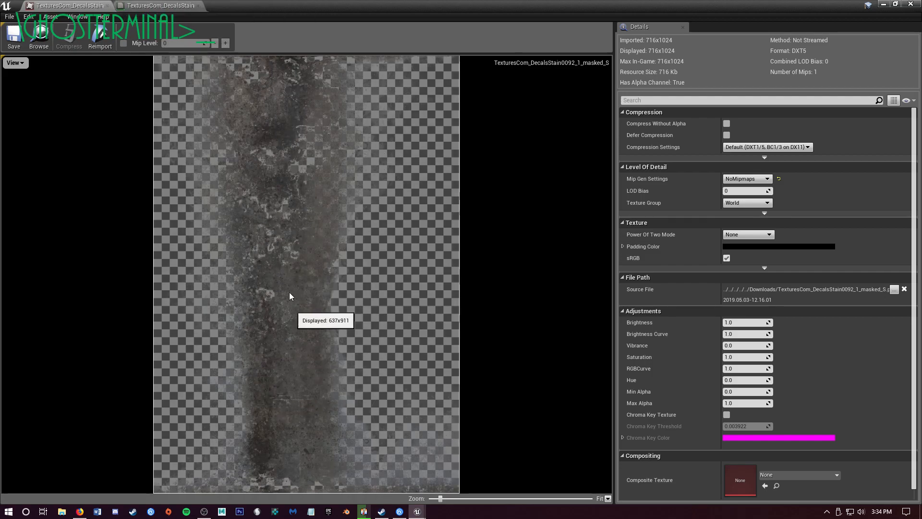
pyautogui.click(164, 4)
# Examine the two normal map Texture Sample nodes and how the Lerp node blends them into the material's Normal input
pyautogui.moveTo(446, 226); pyautogui.dragTo(456, 153, button='right')
pyautogui.moveTo(479, 347); pyautogui.dragTo(541, 279, button='right')
pyautogui.scroll(-2, 579, 333)
pyautogui.scroll(2, 463, 277)
pyautogui.moveTo(493, 261); pyautogui.dragTo(524, 280, button='right')
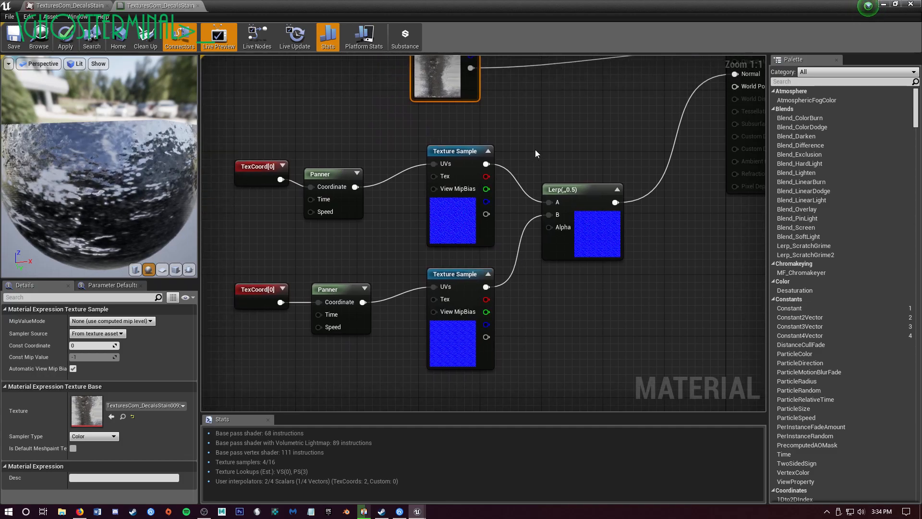
pyautogui.moveTo(497, 219); pyautogui.dragTo(401, 236, button='right')
pyautogui.moveTo(399, 275); pyautogui.dragTo(418, 212, button='right')
pyautogui.moveTo(601, 281); pyautogui.dragTo(514, 287, button='right')
pyautogui.moveTo(441, 184); pyautogui.dragTo(487, 176, button='right')
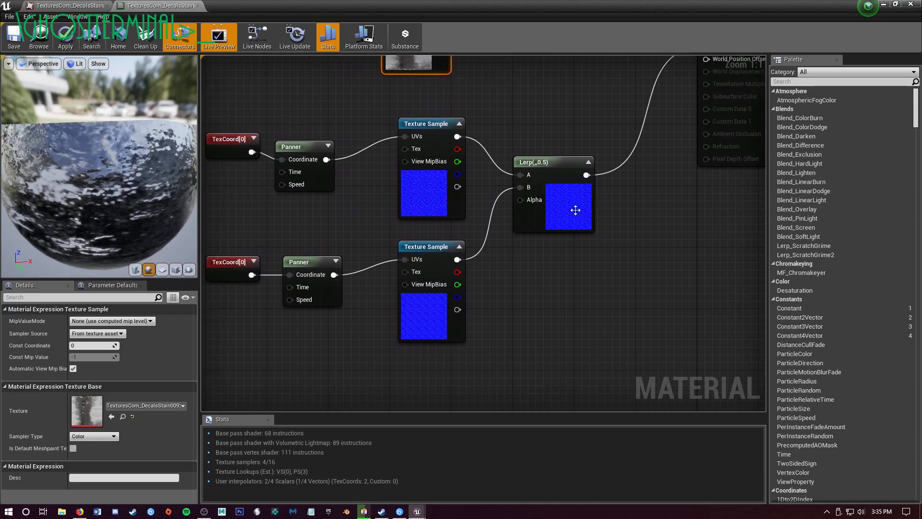
pyautogui.moveTo(497, 143); pyautogui.dragTo(500, 166, button='right')
pyautogui.moveTo(542, 195); pyautogui.dragTo(504, 206, button='right')
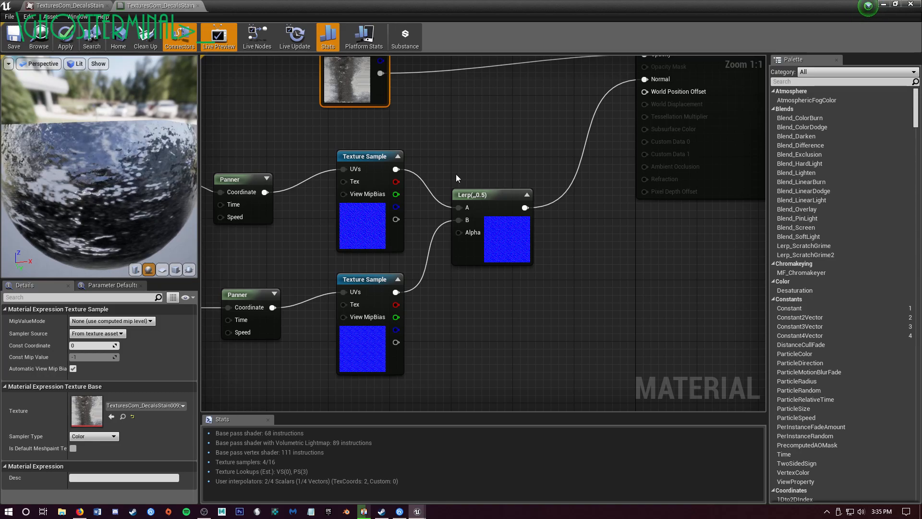
# Add a Linear Interpolate node above the existing Lerp as a demonstration, then delete it
pyautogui.click(485, 142)
pyautogui.moveTo(486, 143); pyautogui.dragTo(471, 154, button='right')
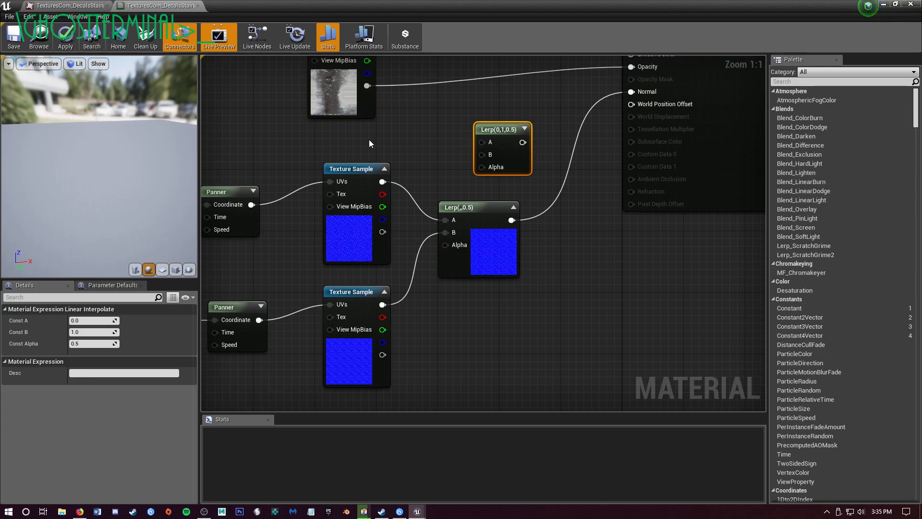
pyautogui.press('Delete')
# Select the Lerp node that blends the two normal maps and check its Const Alpha setting
pyautogui.moveTo(475, 340); pyautogui.dragTo(513, 316, button='right')
pyautogui.moveTo(511, 148); pyautogui.dragTo(471, 150, button='right')
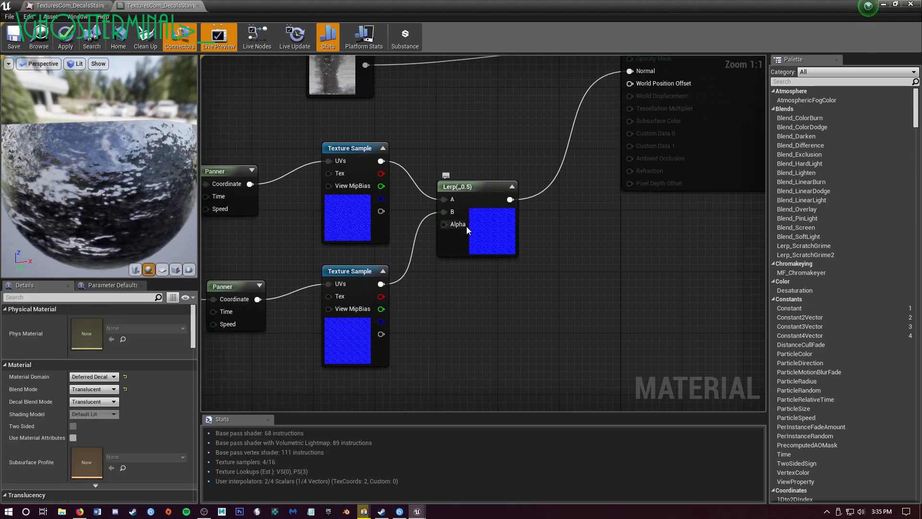
pyautogui.click(458, 243)
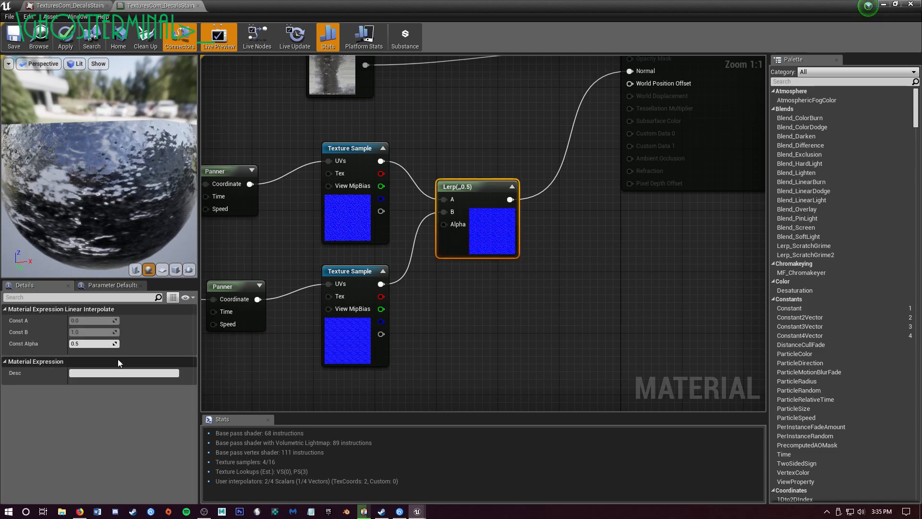
pyautogui.moveTo(503, 287); pyautogui.dragTo(490, 288, button='right')
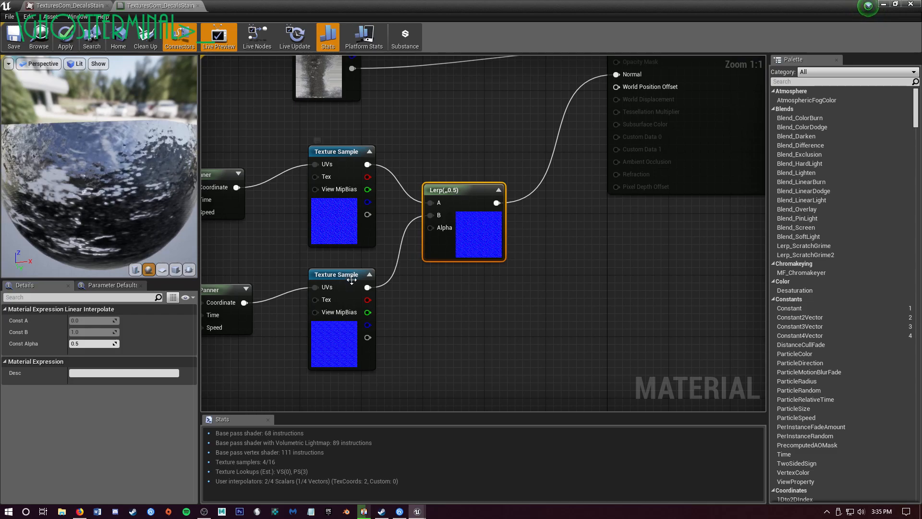
# Examine the TexCoord and Panner nodes feeding both normal map samples, and inspect the moving surface on the preview sphere
pyautogui.moveTo(528, 225); pyautogui.dragTo(620, 215, button='right')
pyautogui.moveTo(321, 203); pyautogui.dragTo(451, 192, button='right')
pyautogui.moveTo(271, 165); pyautogui.dragTo(294, 180, button='right')
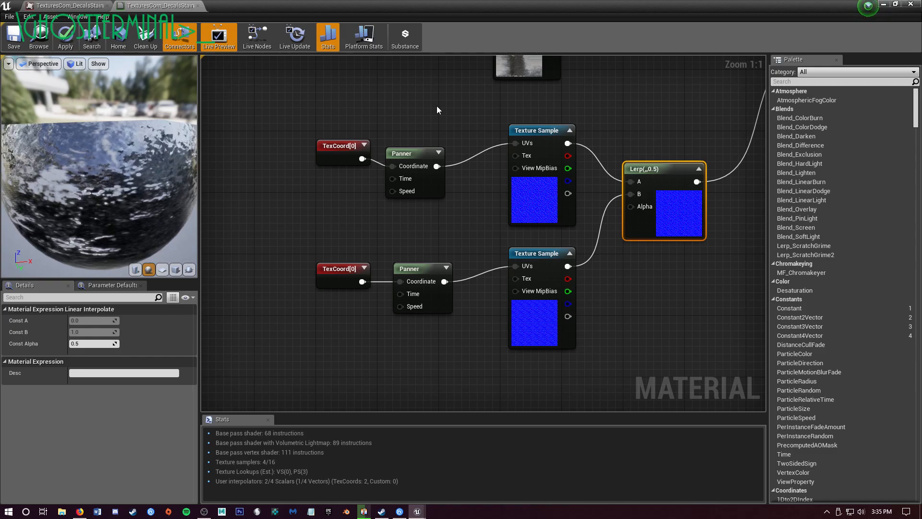
pyautogui.moveTo(421, 117); pyautogui.dragTo(382, 120, button='right')
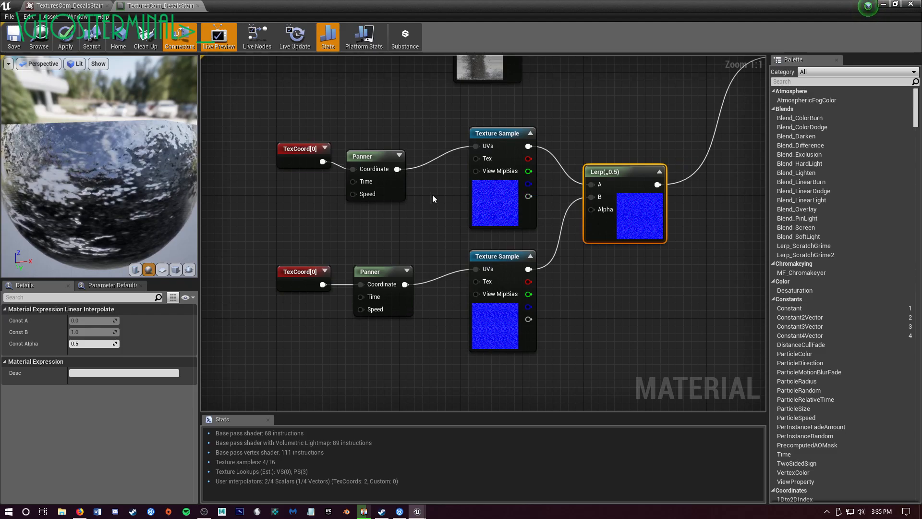
pyautogui.moveTo(432, 195); pyautogui.dragTo(404, 205, button='right')
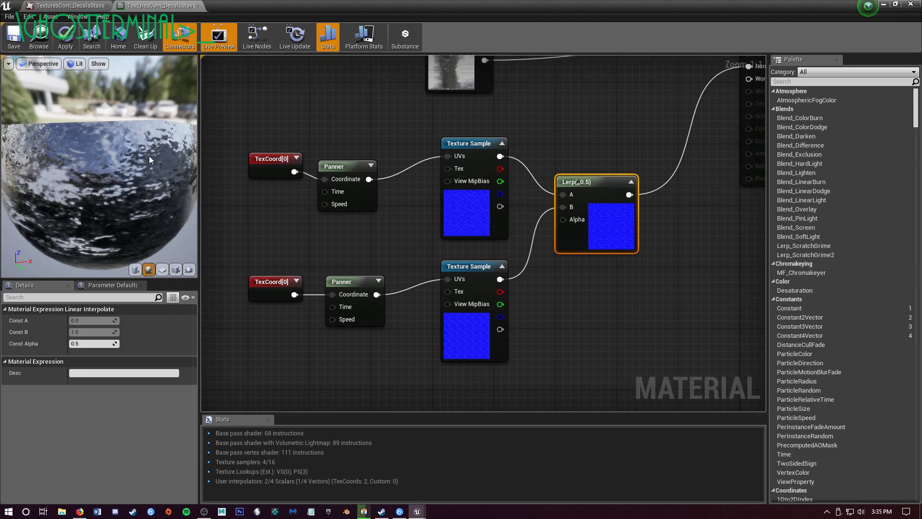
pyautogui.moveTo(406, 237); pyautogui.dragTo(426, 234, button='right')
pyautogui.moveTo(296, 212)
pyautogui.mouseDown(button='right')
pyautogui.moveTo(334, 206)
pyautogui.moveTo(313, 206)
pyautogui.mouseUp(button='right')
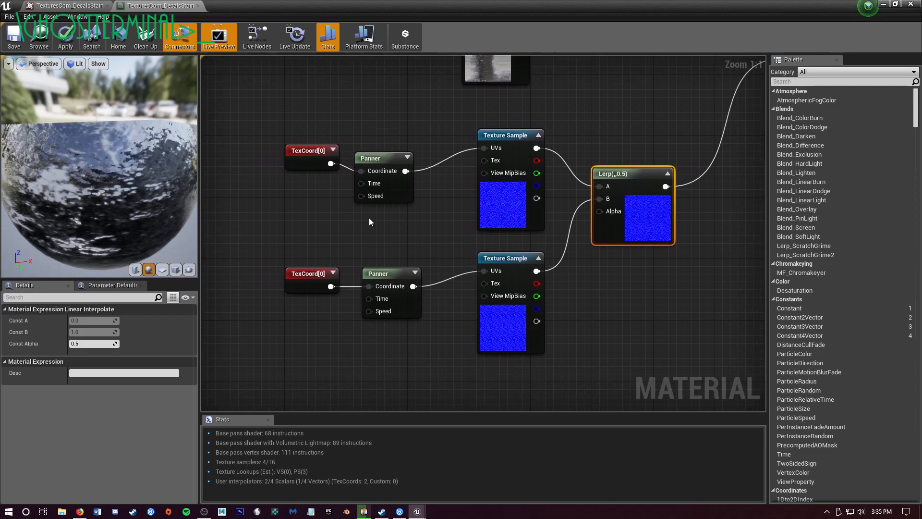
pyautogui.moveTo(77, 168)
pyautogui.mouseDown()
pyautogui.moveTo(96, 180)
pyautogui.moveTo(86, 178)
pyautogui.mouseUp()
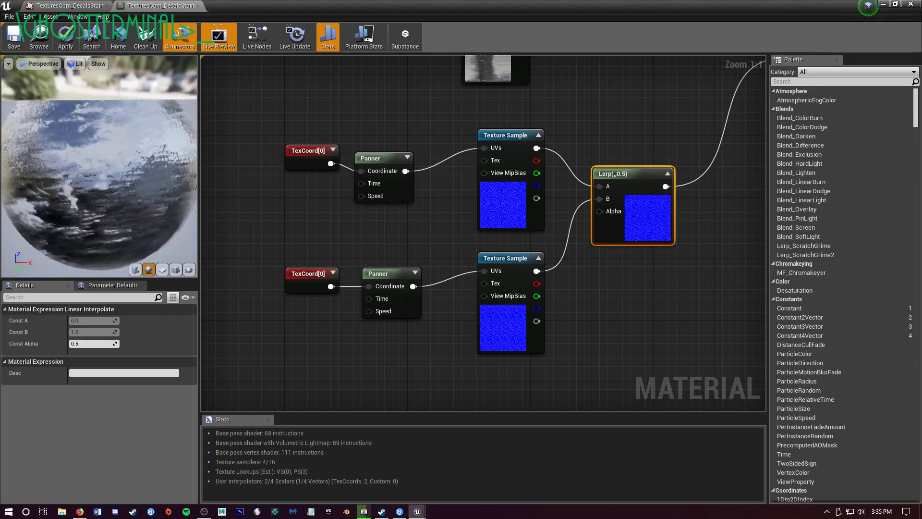
# Select the upper Panner node and check its Speed X and Speed Y settings
pyautogui.click(370, 166)
pyautogui.moveTo(406, 110); pyautogui.dragTo(418, 130, button='right')
pyautogui.moveTo(358, 87); pyautogui.dragTo(376, 128, button='right')
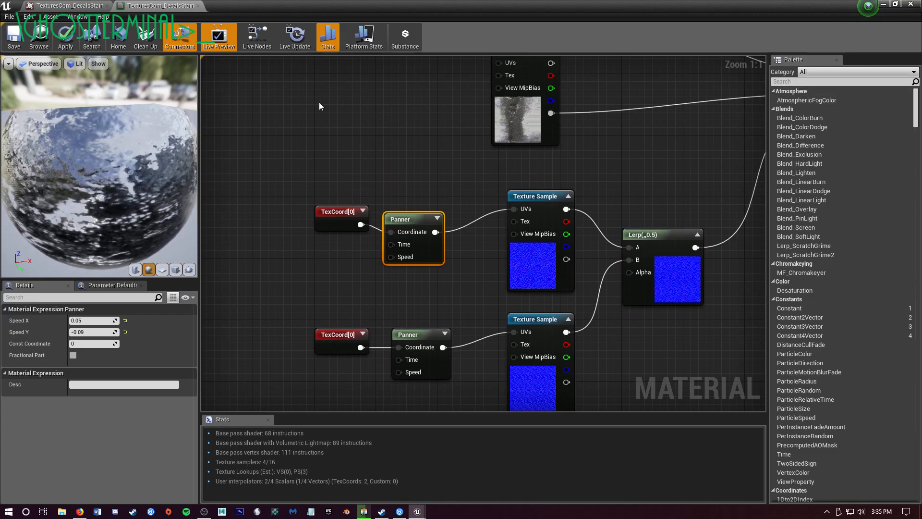
pyautogui.moveTo(393, 148); pyautogui.dragTo(292, 124, button='right')
# Add a Panner node in the empty graph area above the network as a demonstration, then delete it
pyautogui.click(295, 95)
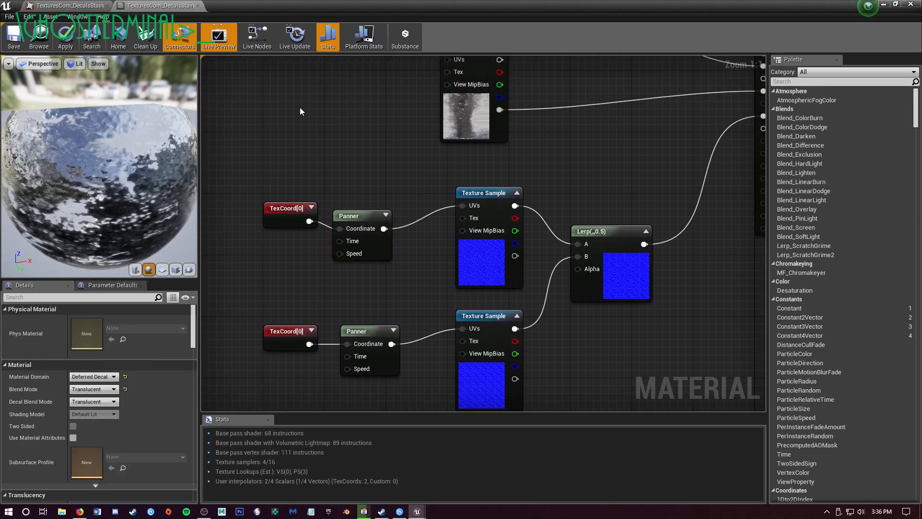
pyautogui.click(299, 108)
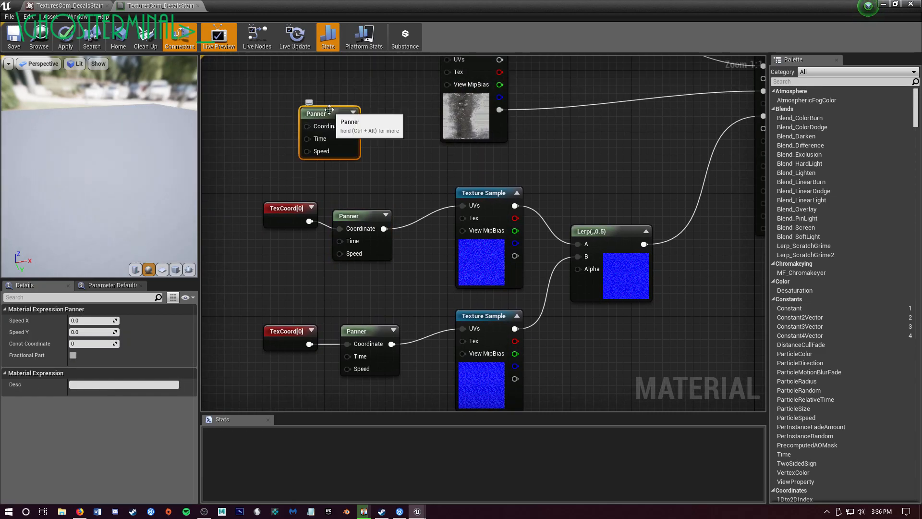
pyautogui.press('Delete')
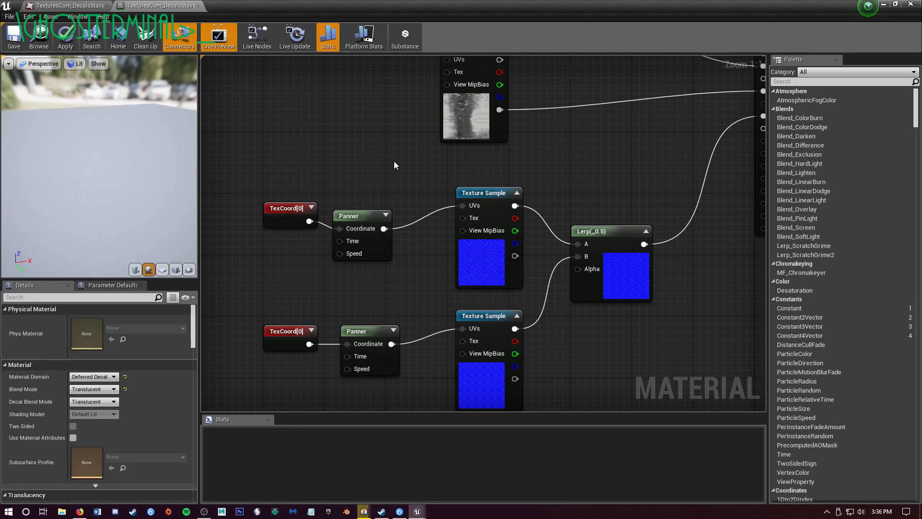
# Compare the Speed X and Speed Y settings of the upper and lower Panner nodes and inspect the panning on the preview sphere
pyautogui.moveTo(380, 233); pyautogui.dragTo(444, 194, button='right')
pyautogui.moveTo(367, 245); pyautogui.dragTo(344, 249, button='right')
pyautogui.moveTo(410, 255); pyautogui.dragTo(336, 199, button='right')
pyautogui.click(404, 144)
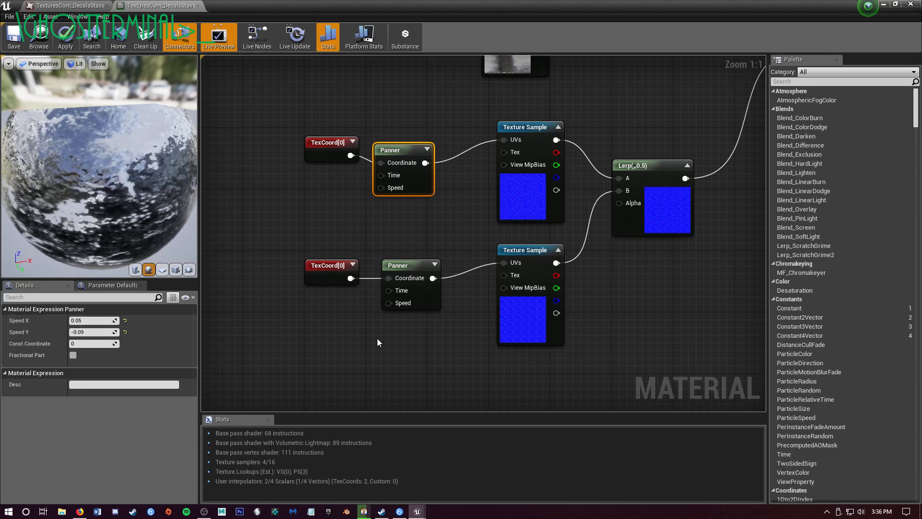
pyautogui.moveTo(334, 203); pyautogui.dragTo(327, 206, button='right')
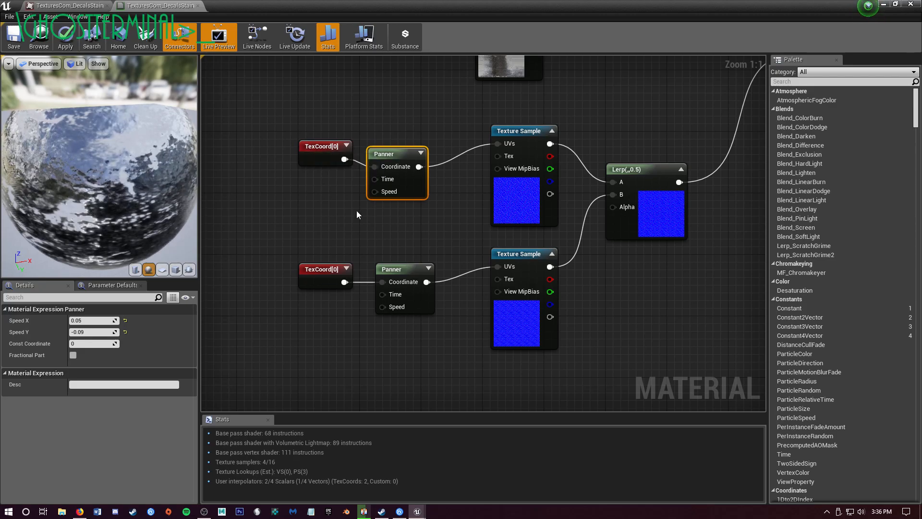
pyautogui.moveTo(414, 219); pyautogui.dragTo(409, 240, button='right')
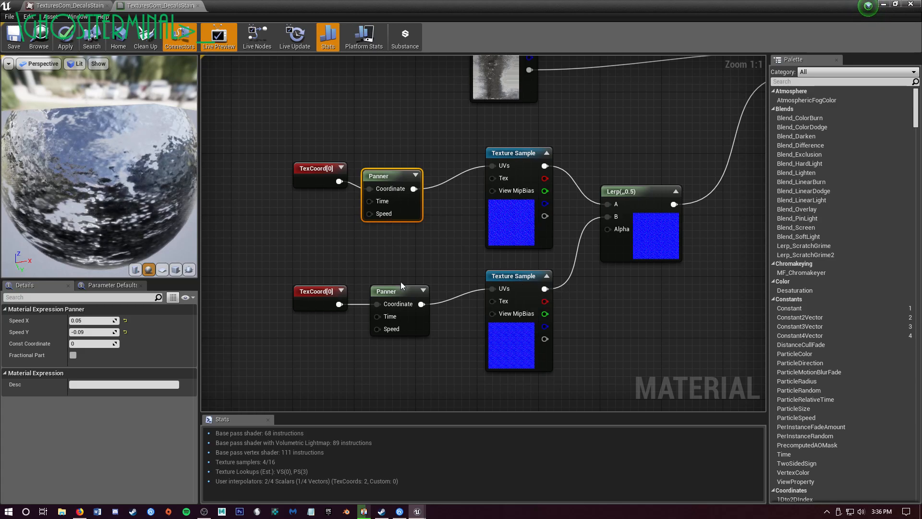
pyautogui.moveTo(432, 267); pyautogui.dragTo(411, 185, button='right')
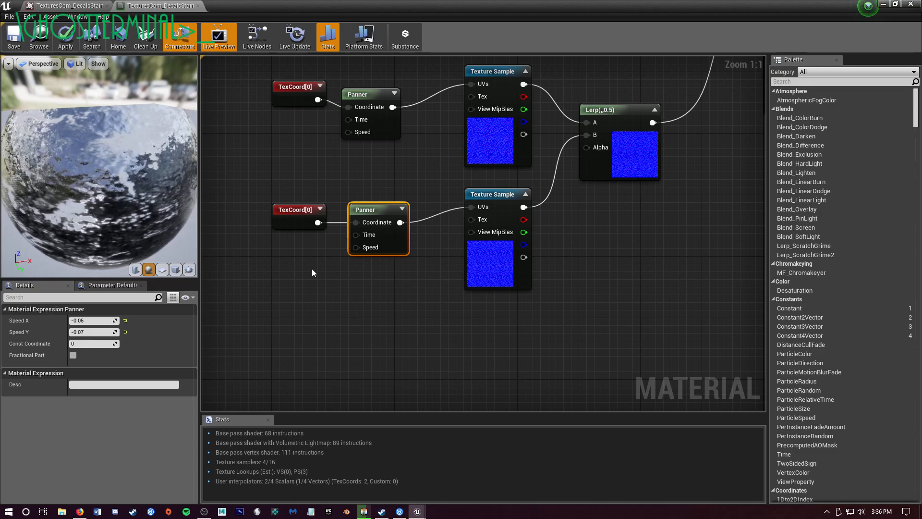
pyautogui.moveTo(143, 176); pyautogui.dragTo(115, 170)
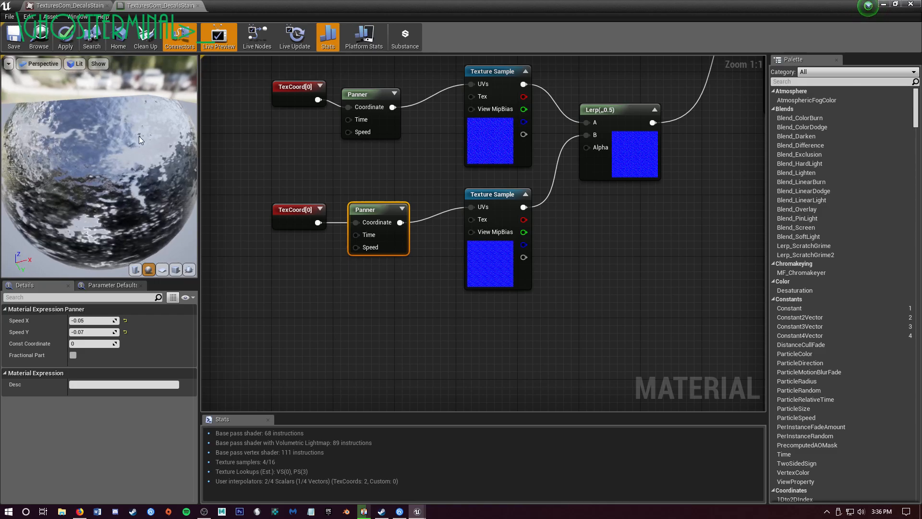
pyautogui.moveTo(116, 162); pyautogui.dragTo(138, 190)
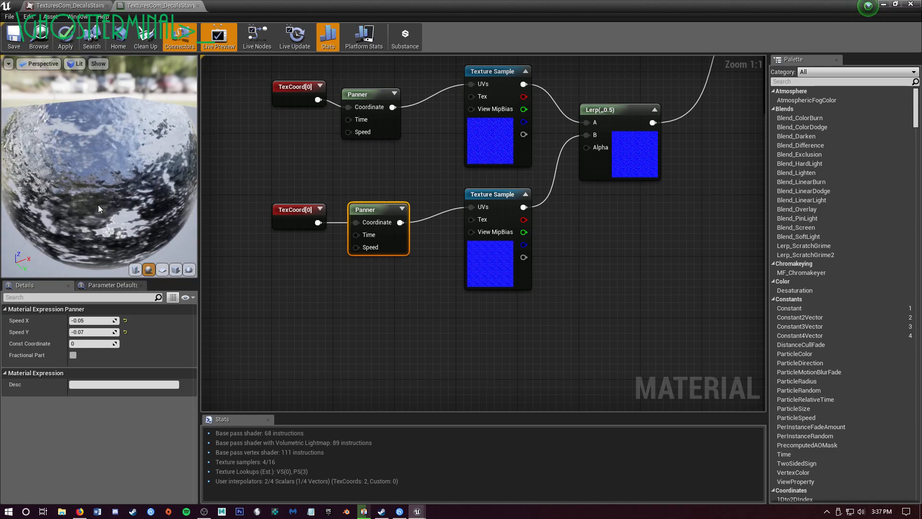
pyautogui.moveTo(290, 155); pyautogui.dragTo(297, 180, button='right')
pyautogui.rightClick(297, 174)
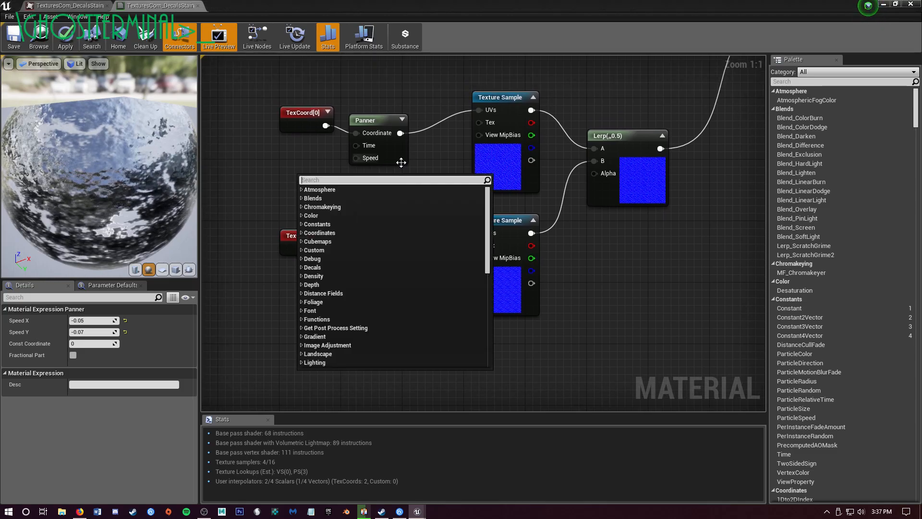
pyautogui.click(442, 172)
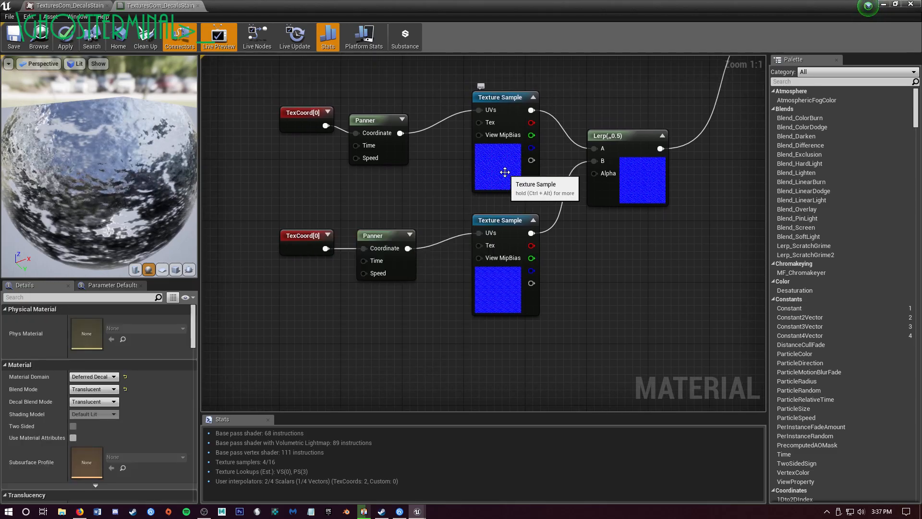
# Select each TexCoord node in turn to compare their UTiling and VTiling settings, then clear the selection
pyautogui.moveTo(432, 189); pyautogui.dragTo(481, 196, button='right')
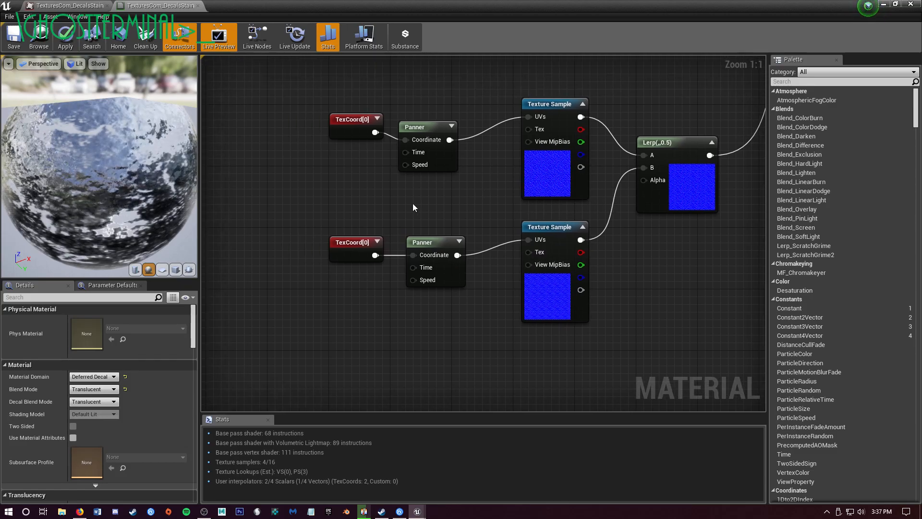
pyautogui.click(353, 126)
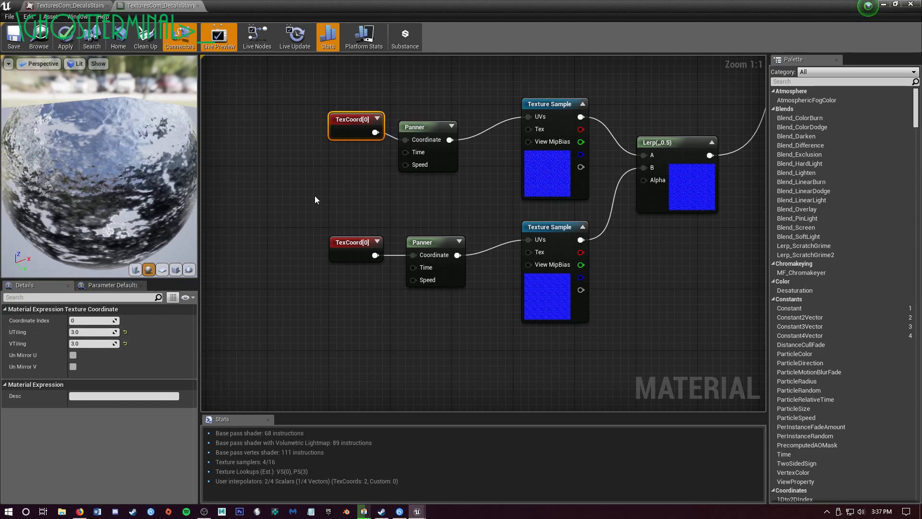
pyautogui.click(342, 243)
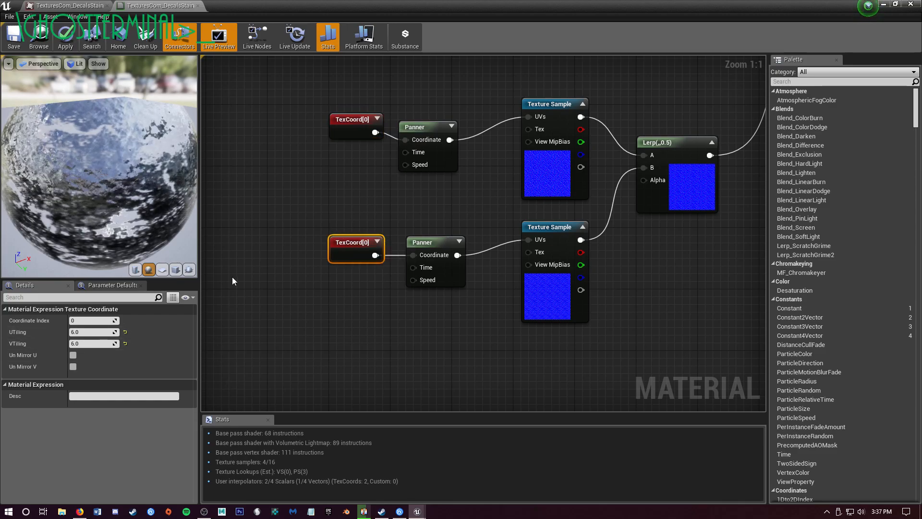
pyautogui.click(287, 191)
# Review the whole normal network from the TexCoord nodes through the Lerp to the Normal input, and its effect on the preview sphere
pyautogui.moveTo(366, 188); pyautogui.dragTo(294, 230, button='right')
pyautogui.moveTo(421, 222); pyautogui.dragTo(275, 220, button='right')
pyautogui.moveTo(413, 197); pyautogui.dragTo(417, 211, button='right')
pyautogui.moveTo(372, 131); pyautogui.dragTo(357, 186, button='right')
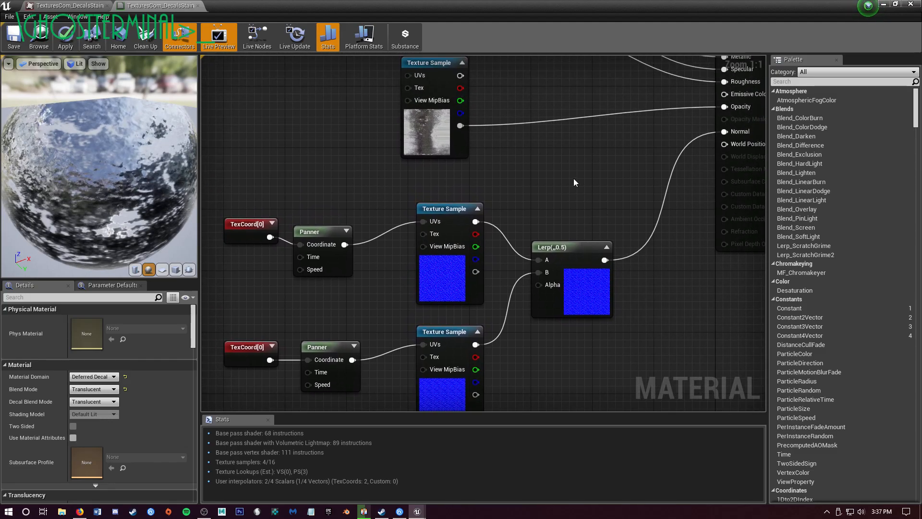
pyautogui.moveTo(584, 191); pyautogui.dragTo(448, 227, button='right')
pyautogui.moveTo(521, 216); pyautogui.dragTo(507, 227, button='right')
pyautogui.moveTo(576, 218); pyautogui.dragTo(618, 128, button='right')
pyautogui.moveTo(346, 150); pyautogui.dragTo(403, 116, button='right')
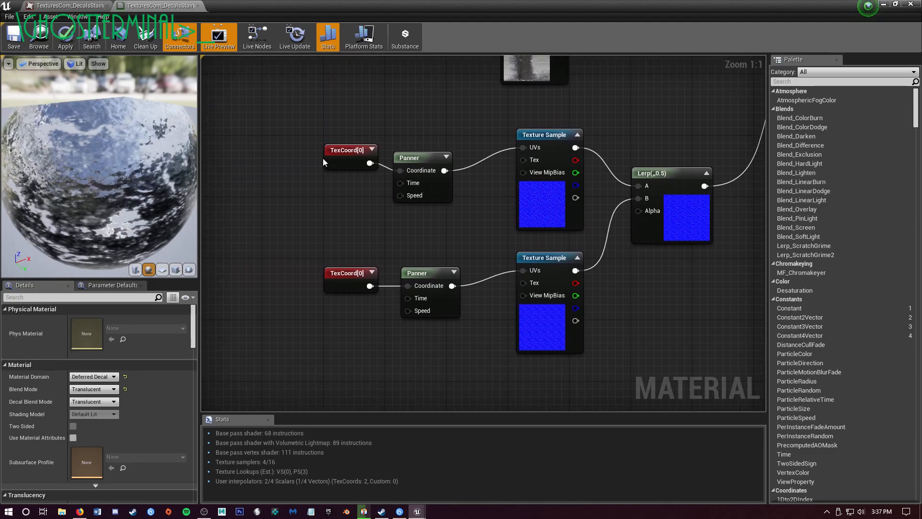
pyautogui.moveTo(371, 96); pyautogui.dragTo(354, 109, button='right')
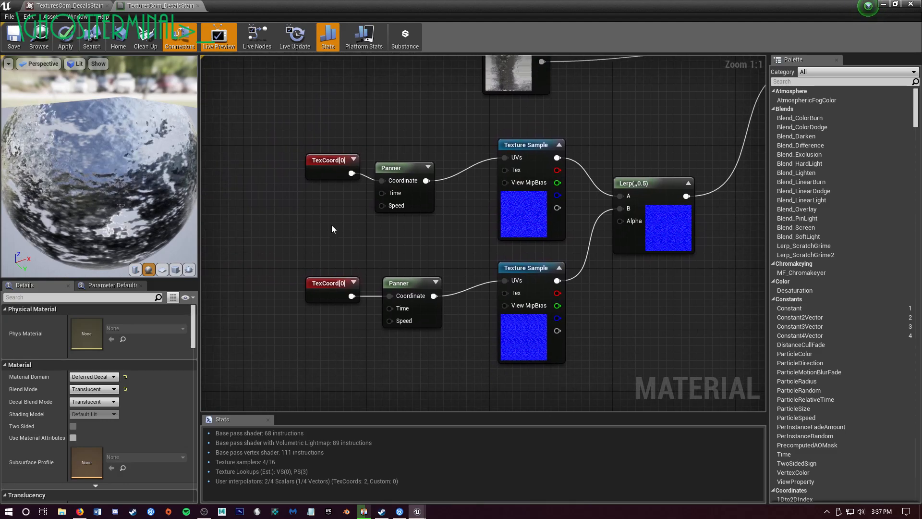
pyautogui.moveTo(332, 226); pyautogui.dragTo(310, 230, button='right')
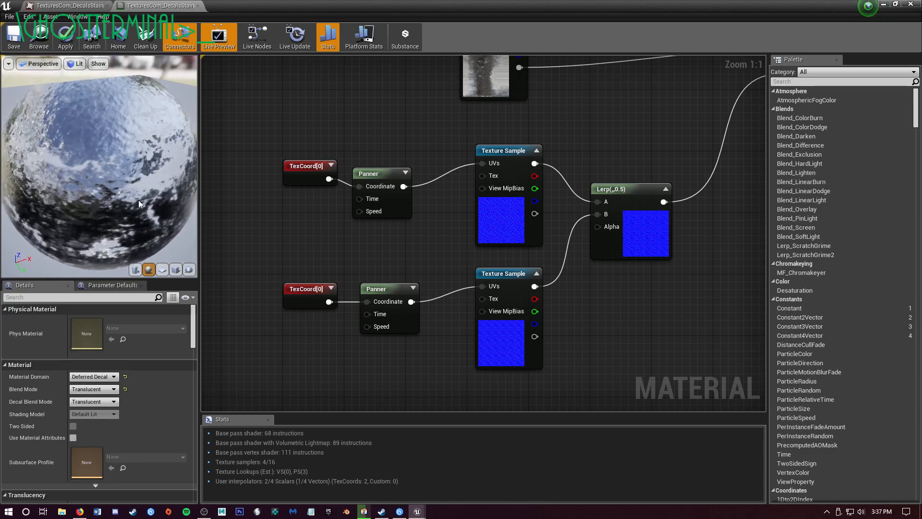
pyautogui.moveTo(333, 241); pyautogui.dragTo(338, 210, button='right')
pyautogui.moveTo(565, 228); pyautogui.dragTo(573, 207, button='right')
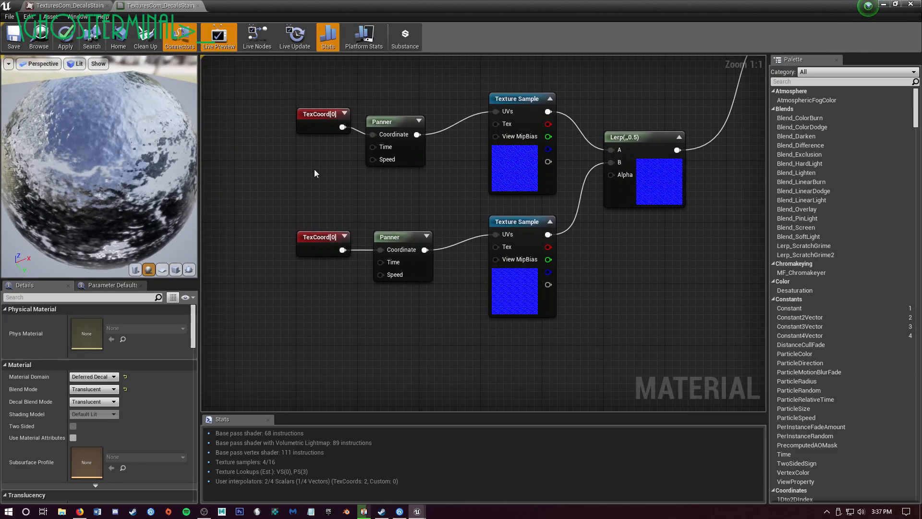
pyautogui.moveTo(136, 189)
pyautogui.mouseDown()
pyautogui.moveTo(139, 225)
pyautogui.moveTo(137, 180)
pyautogui.moveTo(133, 187)
pyautogui.mouseUp()
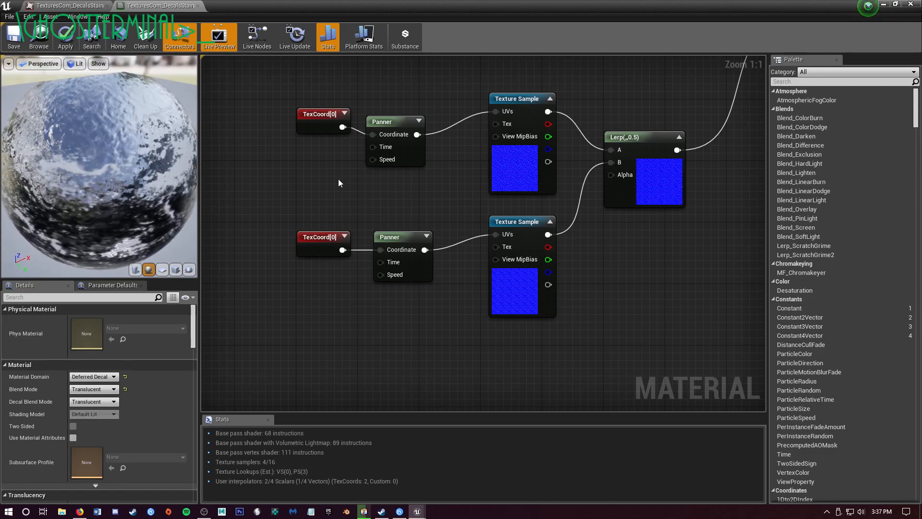
pyautogui.moveTo(441, 194); pyautogui.dragTo(436, 235, button='right')
pyautogui.moveTo(298, 164); pyautogui.dragTo(323, 150, button='right')
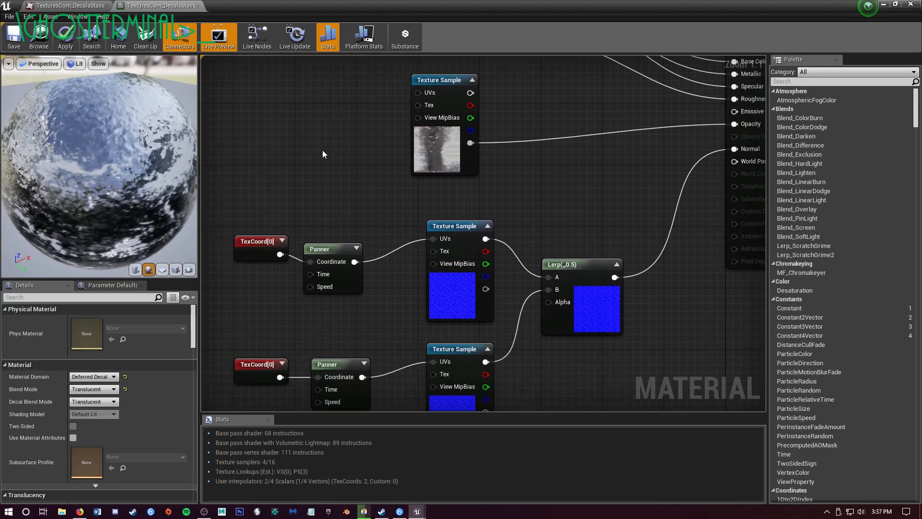
# Look over the two panning normal branches and the opacity connection while checking the surface motion on the preview sphere
pyautogui.moveTo(324, 257); pyautogui.dragTo(339, 172, button='right')
pyautogui.moveTo(574, 127); pyautogui.dragTo(499, 242, button='right')
pyautogui.moveTo(527, 203); pyautogui.dragTo(552, 227, button='right')
pyautogui.moveTo(123, 182)
pyautogui.mouseDown()
pyautogui.moveTo(139, 182)
pyautogui.moveTo(133, 173)
pyautogui.mouseUp()
pyautogui.moveTo(255, 224); pyautogui.dragTo(349, 143, button='right')
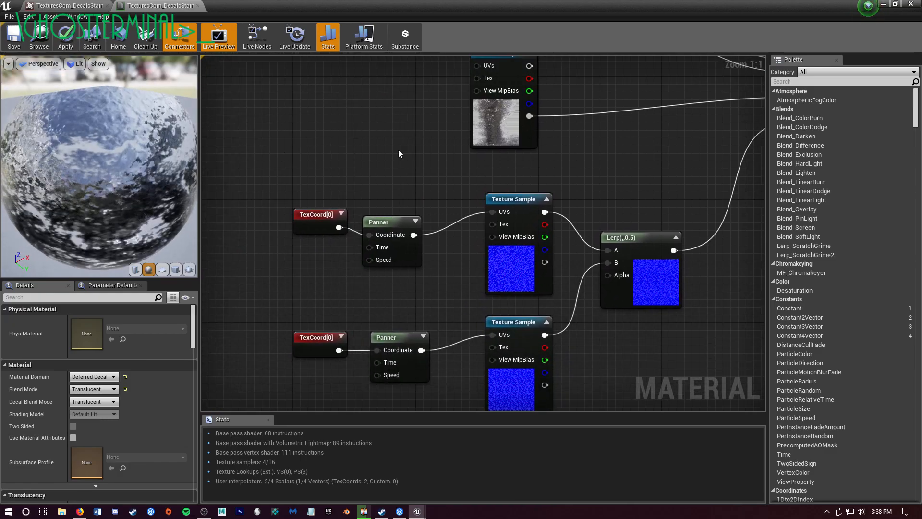
pyautogui.moveTo(544, 266); pyautogui.dragTo(484, 189, button='right')
pyautogui.moveTo(607, 100); pyautogui.dragTo(609, 189, button='right')
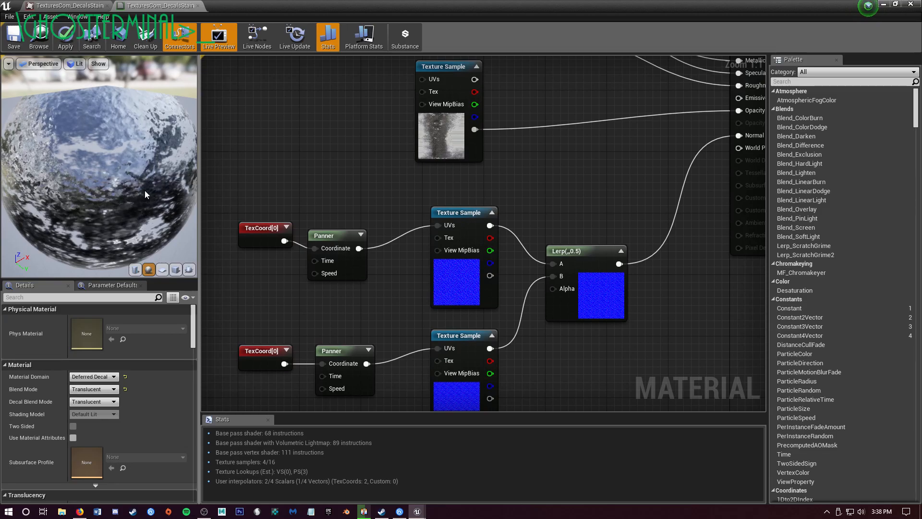
pyautogui.moveTo(550, 206); pyautogui.dragTo(563, 189, button='right')
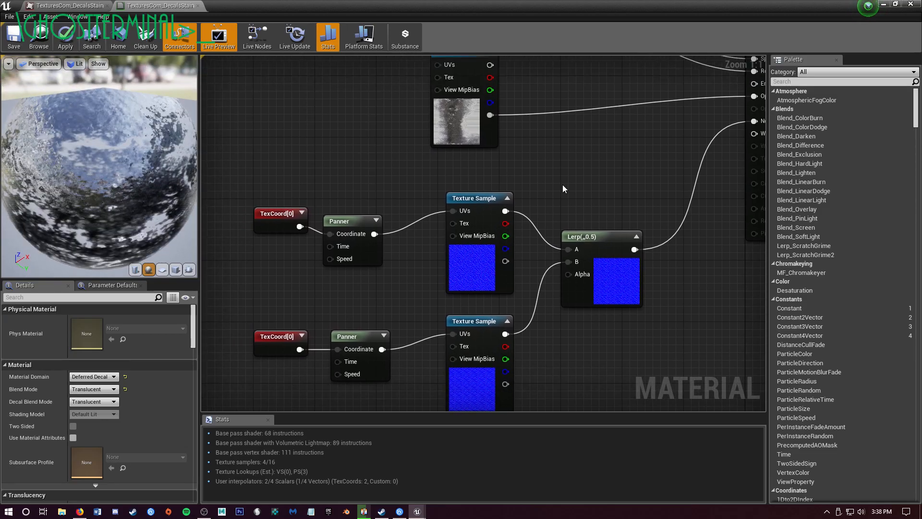
# Apply and save the stain decal material, then return to the level
pyautogui.click(65, 36)
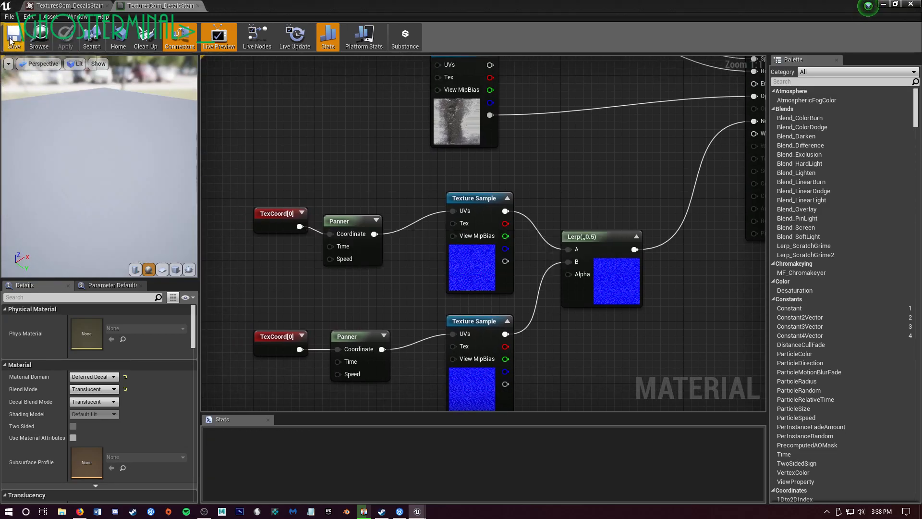
pyautogui.click(12, 38)
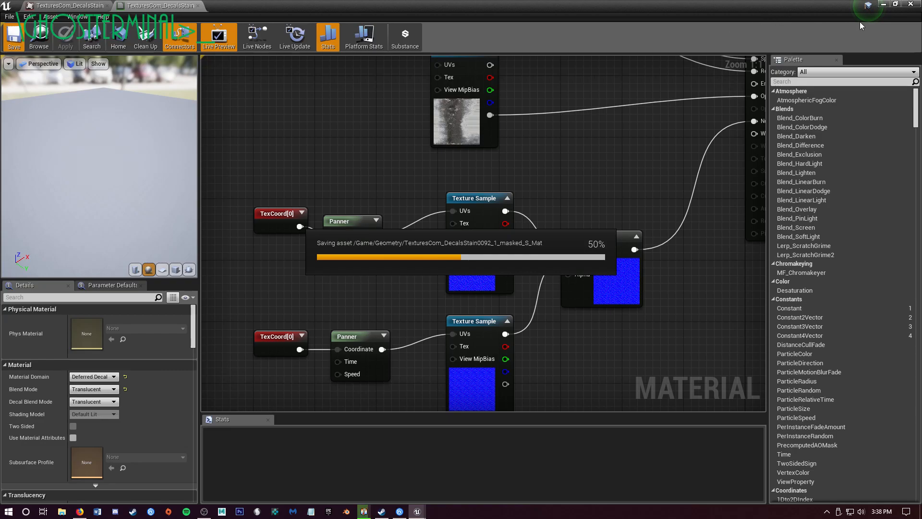
pyautogui.click(883, 5)
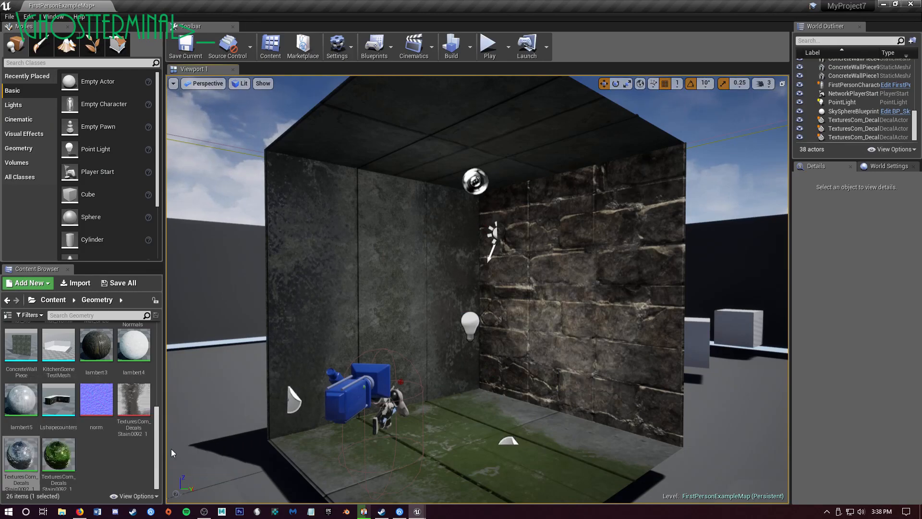
# Place the saved stain decal material on the open floor outside the room and frame the new decal
pyautogui.press('s')
pyautogui.moveTo(524, 386); pyautogui.dragTo(454, 466, button='right')
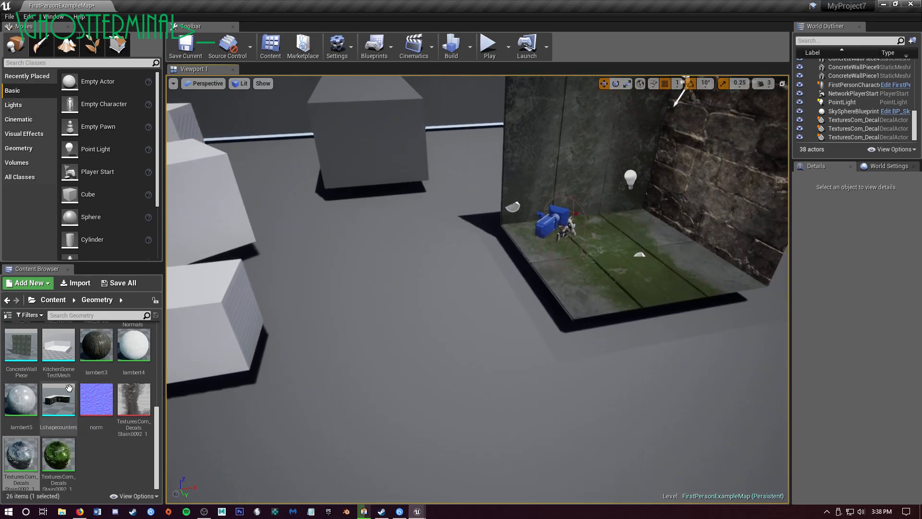
pyautogui.moveTo(25, 456); pyautogui.dragTo(340, 332)
pyautogui.press('f')
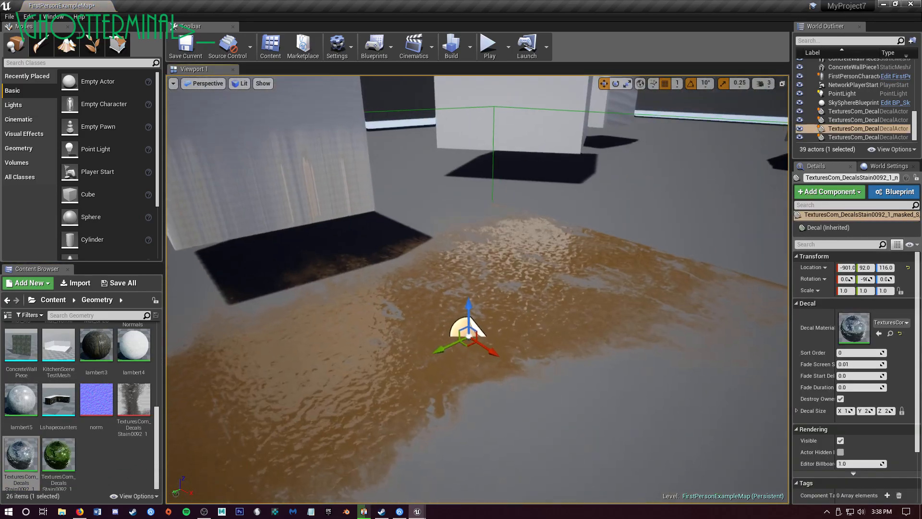
# Move the new stain decal along X to -773 and lower it close to the floor, to about Z 15
pyautogui.moveTo(513, 275); pyautogui.dragTo(560, 327, button='right')
pyautogui.press('s')
pyautogui.moveTo(510, 239); pyautogui.dragTo(597, 260)
pyautogui.moveTo(589, 283); pyautogui.dragTo(596, 230, button='right')
pyautogui.press('w')
pyautogui.moveTo(519, 272)
pyautogui.mouseDown(button='right')
pyautogui.moveTo(521, 350)
pyautogui.moveTo(519, 288)
pyautogui.mouseUp(button='right')
pyautogui.press('s')
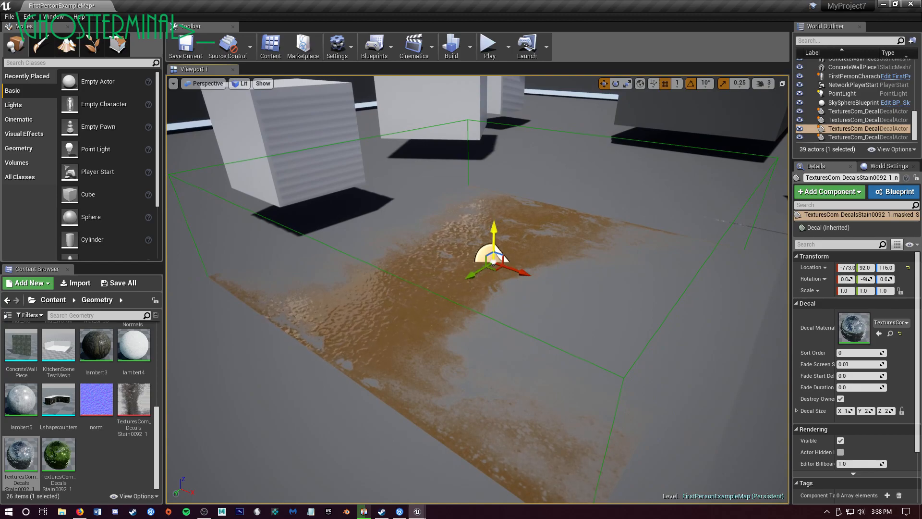
pyautogui.moveTo(499, 252); pyautogui.dragTo(503, 315)
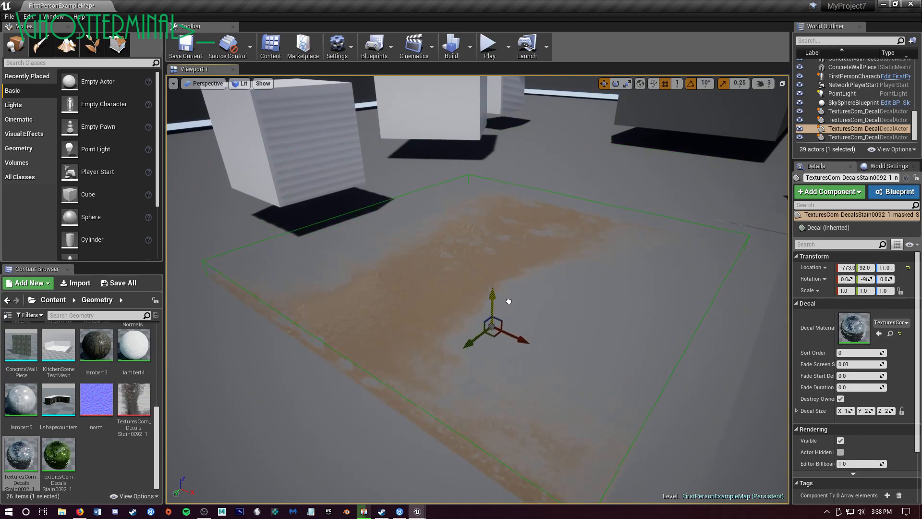
# Clear the selection and examine the lowered stain decal on the floor from above, close up and from different angles
pyautogui.moveTo(509, 299)
pyautogui.mouseDown(button='right')
pyautogui.moveTo(509, 334)
pyautogui.moveTo(586, 308)
pyautogui.moveTo(582, 264)
pyautogui.moveTo(512, 288)
pyautogui.mouseUp(button='right')
pyautogui.press('w')
pyautogui.press('w')
pyautogui.moveTo(418, 274); pyautogui.dragTo(412, 315, button='right')
pyautogui.press('s')
pyautogui.press('Escape')
pyautogui.moveTo(476, 288); pyautogui.dragTo(529, 310, button='right')
pyautogui.press('w')
pyautogui.press('s')
pyautogui.press('w')
pyautogui.press('s')
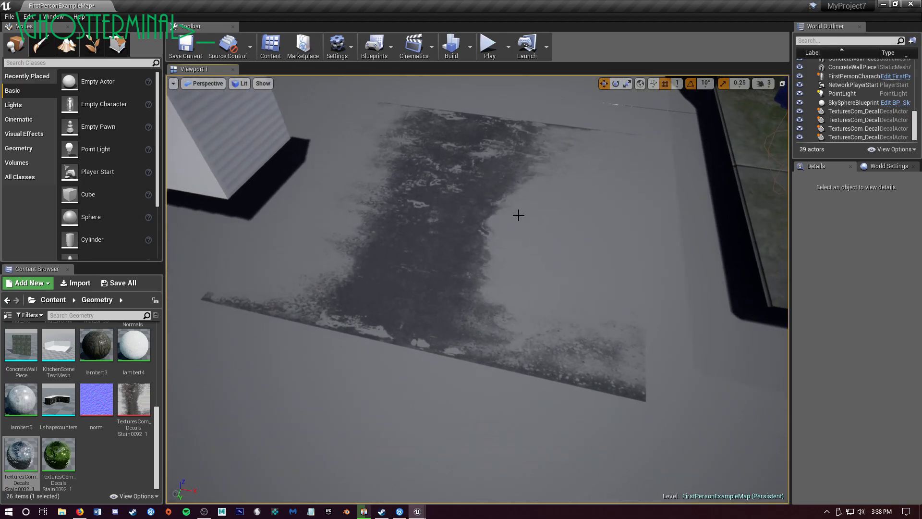
pyautogui.scroll(-2, 521, 214)
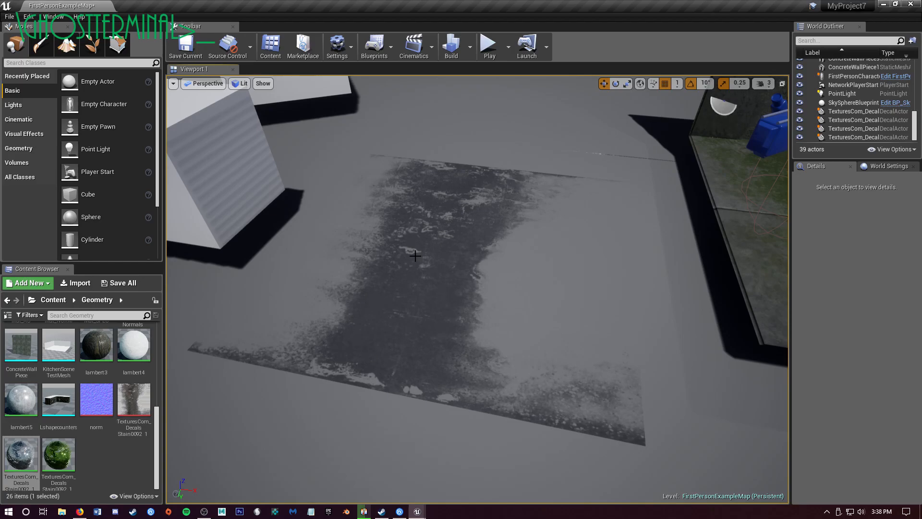
pyautogui.moveTo(484, 287); pyautogui.dragTo(495, 356, button='right')
pyautogui.press('w')
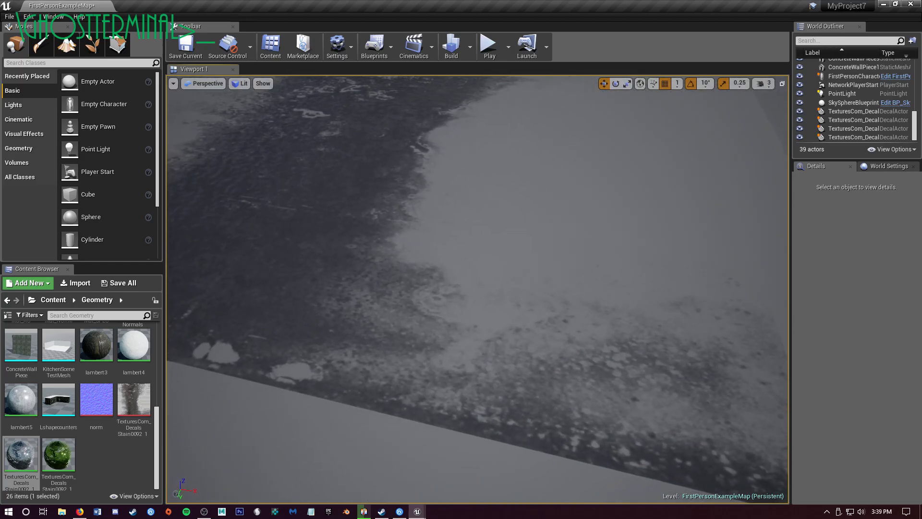
pyautogui.press('s')
pyautogui.moveTo(466, 242); pyautogui.dragTo(508, 220, button='right')
pyautogui.press('s')
pyautogui.press('a')
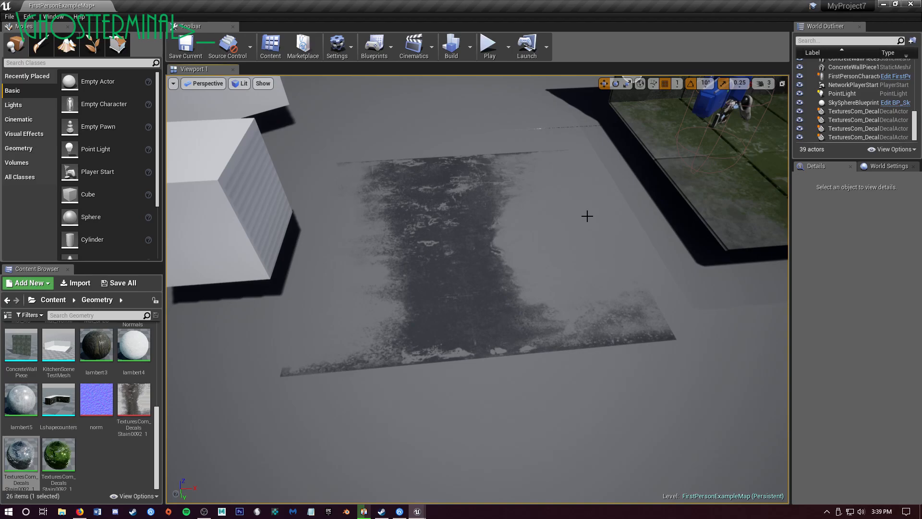
pyautogui.moveTo(524, 274); pyautogui.dragTo(493, 303, button='right')
pyautogui.moveTo(572, 346)
pyautogui.mouseDown(button='right')
pyautogui.moveTo(566, 389)
pyautogui.moveTo(573, 345)
pyautogui.mouseUp(button='right')
# Raise the floor stain decal to about Z 235 and lower it again to Z 26 to demonstrate its fading with height
pyautogui.click(563, 318)
pyautogui.press('f')
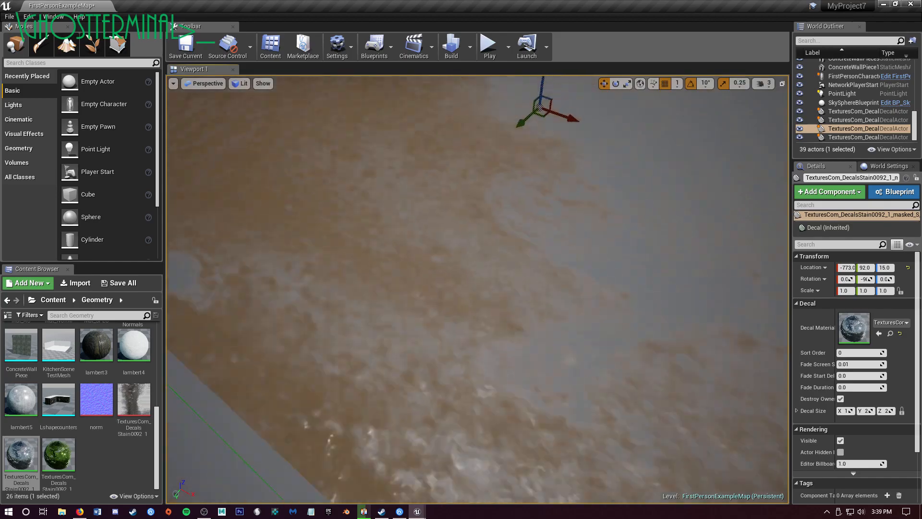
pyautogui.moveTo(478, 293); pyautogui.dragTo(525, 119)
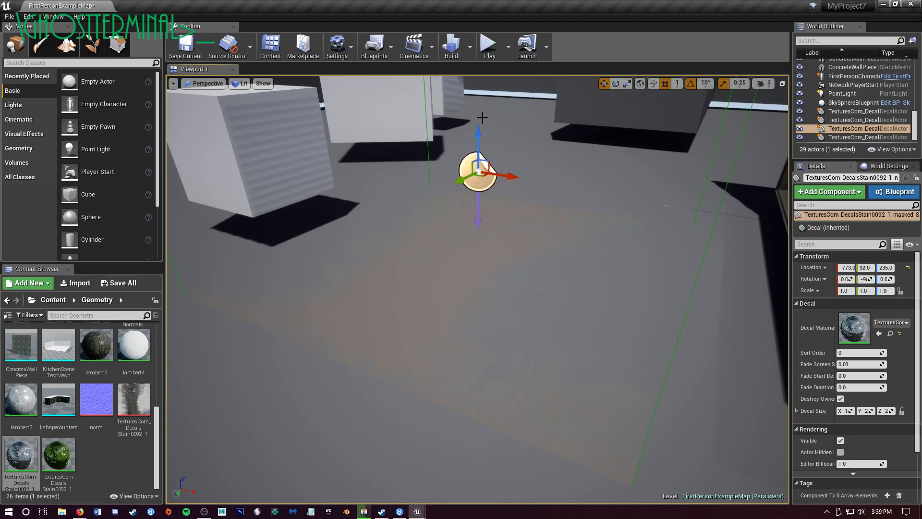
pyautogui.moveTo(479, 130)
pyautogui.mouseDown()
pyautogui.moveTo(479, 166)
pyautogui.moveTo(490, 136)
pyautogui.mouseUp()
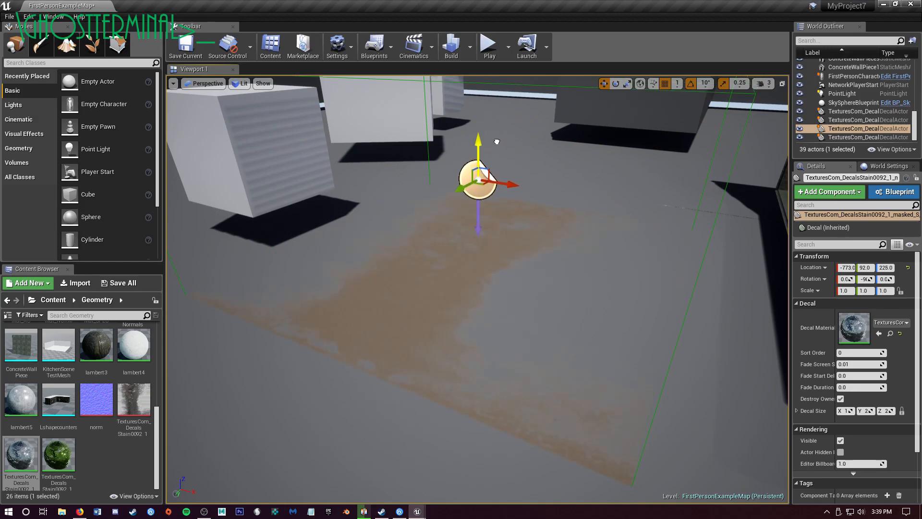
pyautogui.moveTo(497, 142); pyautogui.dragTo(498, 156)
pyautogui.moveTo(516, 278)
pyautogui.mouseDown()
pyautogui.moveTo(518, 309)
pyautogui.moveTo(517, 293)
pyautogui.mouseUp()
# Select the green moss decal on the room floor and inspect its thin projection box from the side
pyautogui.moveTo(537, 305); pyautogui.dragTo(618, 252, button='right')
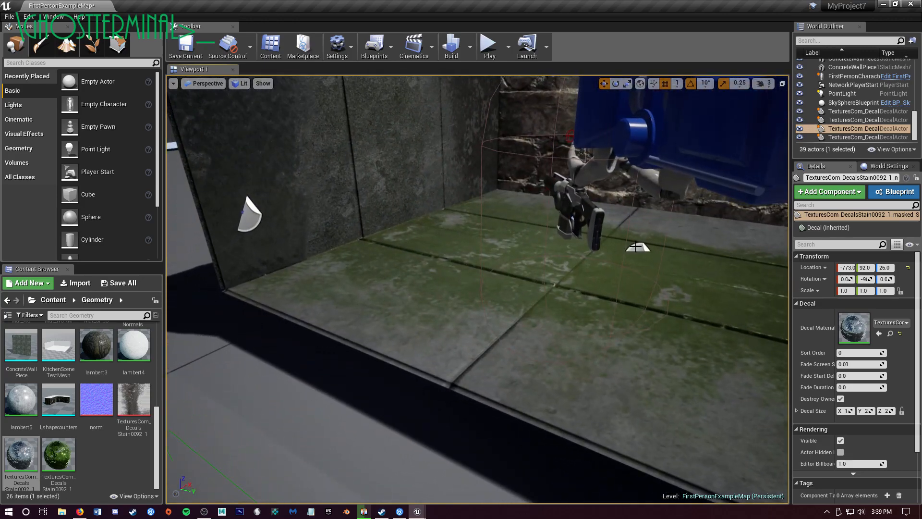
pyautogui.click(636, 247)
pyautogui.moveTo(519, 264)
pyautogui.mouseDown(button='right')
pyautogui.moveTo(538, 322)
pyautogui.moveTo(534, 263)
pyautogui.moveTo(497, 257)
pyautogui.moveTo(552, 277)
pyautogui.moveTo(497, 245)
pyautogui.moveTo(519, 262)
pyautogui.mouseUp(button='right')
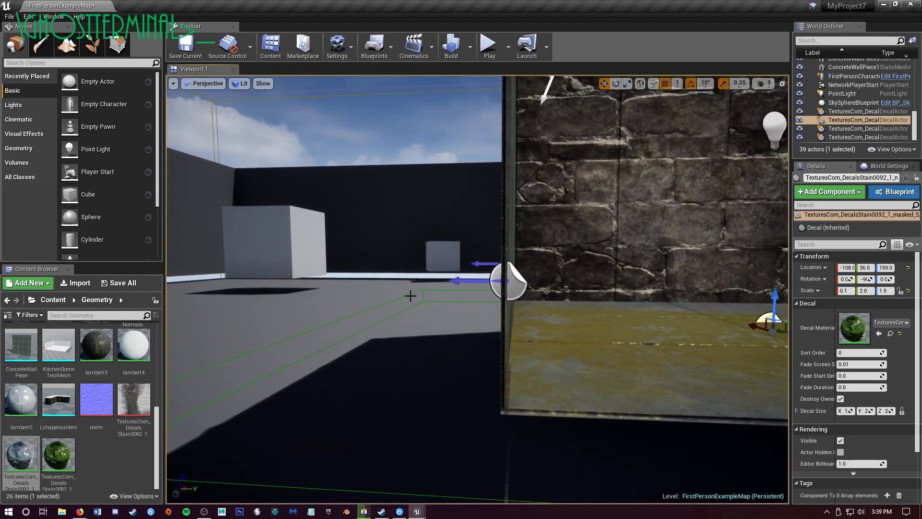
pyautogui.moveTo(435, 301); pyautogui.dragTo(447, 297, button='right')
pyautogui.press('s')
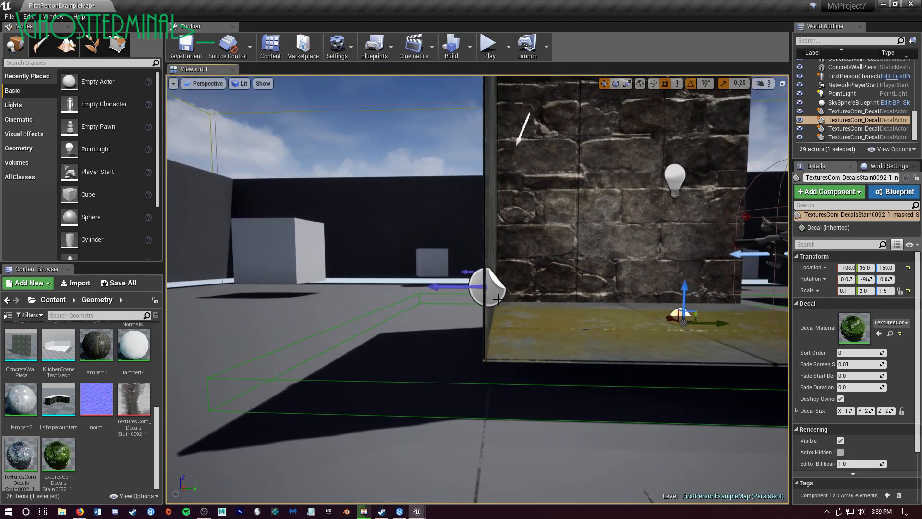
pyautogui.press('d')
pyautogui.moveTo(504, 247); pyautogui.dragTo(682, 265, button='right')
pyautogui.press('a')
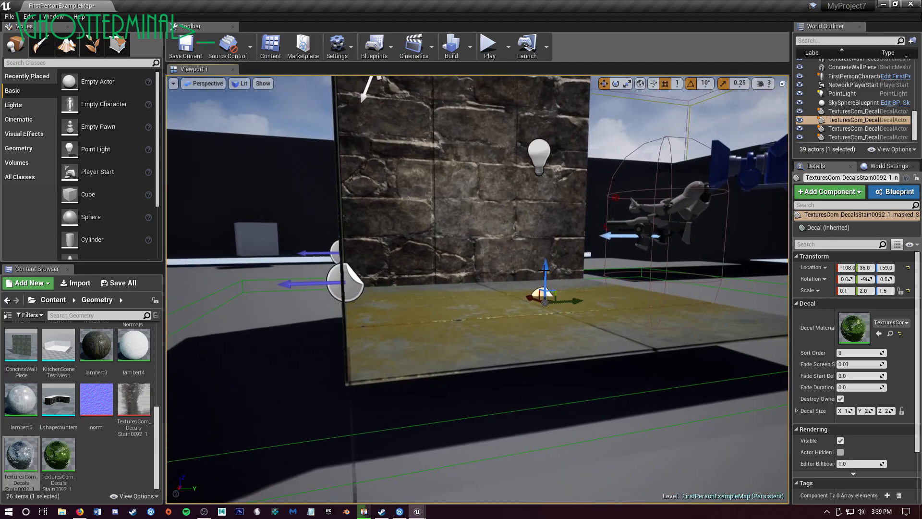
pyautogui.moveTo(397, 270); pyautogui.dragTo(416, 266, button='right')
pyautogui.moveTo(501, 282); pyautogui.dragTo(449, 297, button='right')
# Select the stain decal outside the room, tilt it about one axis to show the stretching, and rotate it back flat
pyautogui.click(544, 304)
pyautogui.moveTo(544, 303); pyautogui.dragTo(541, 335, button='right')
pyautogui.click(538, 275)
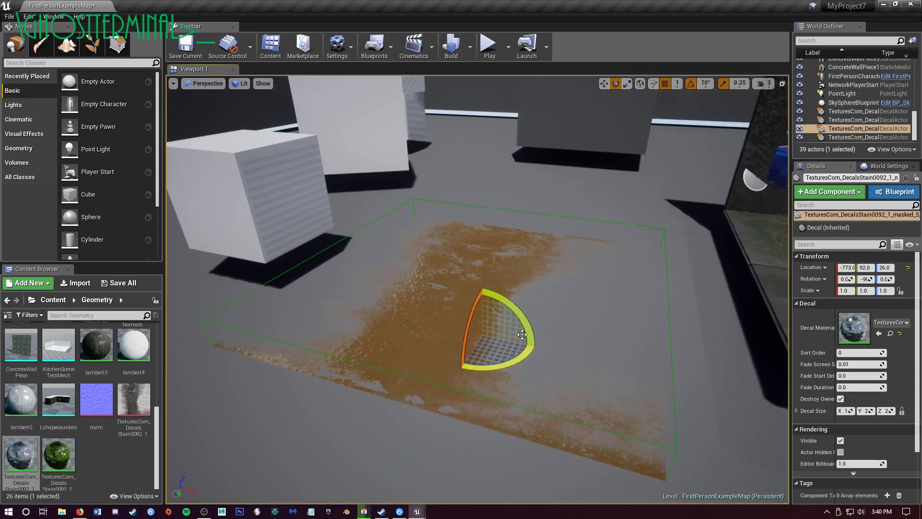
pyautogui.moveTo(504, 293); pyautogui.dragTo(529, 369)
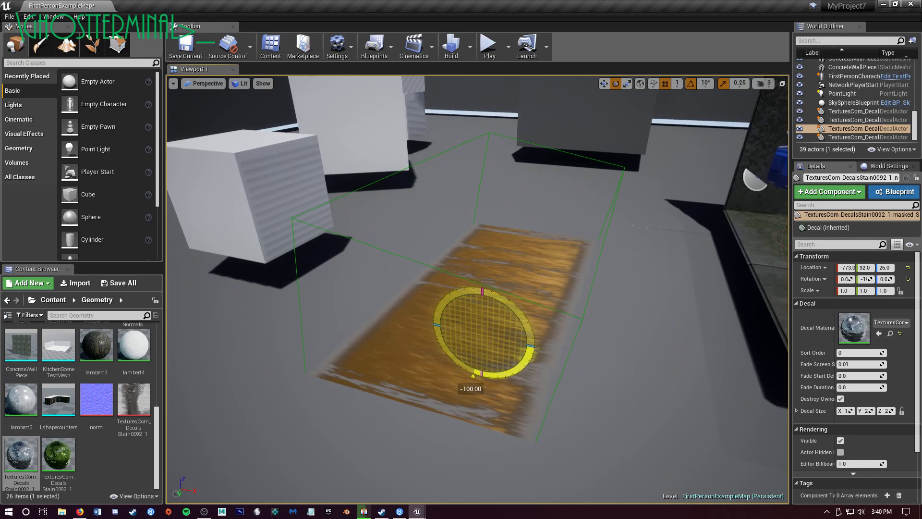
pyautogui.moveTo(456, 366); pyautogui.dragTo(472, 375)
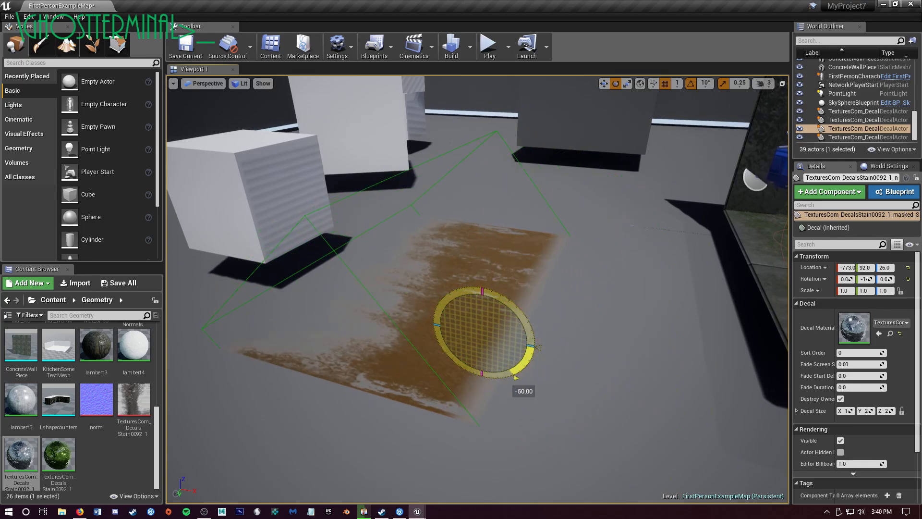
pyautogui.moveTo(530, 369); pyautogui.dragTo(533, 341)
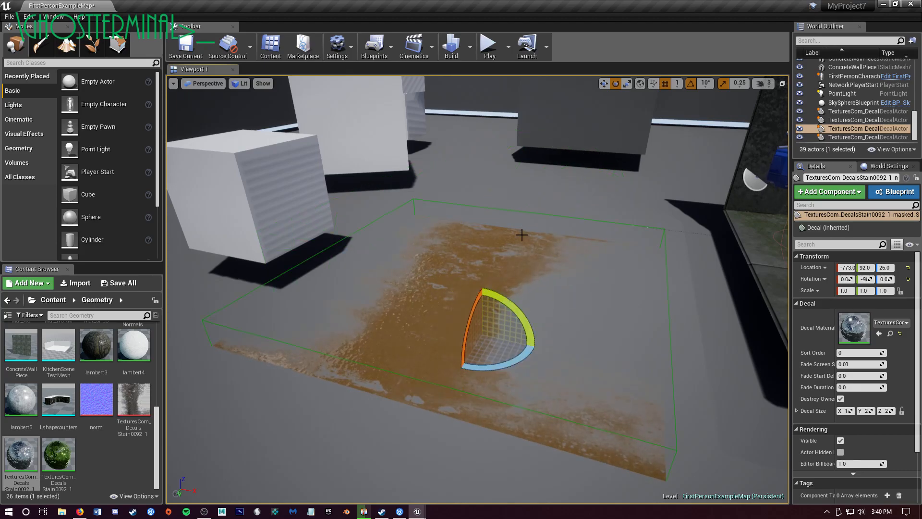
# Turn the stain decal upside down and adjust its height to about Z 157
pyautogui.moveTo(482, 257); pyautogui.dragTo(418, 213)
pyautogui.press('e')
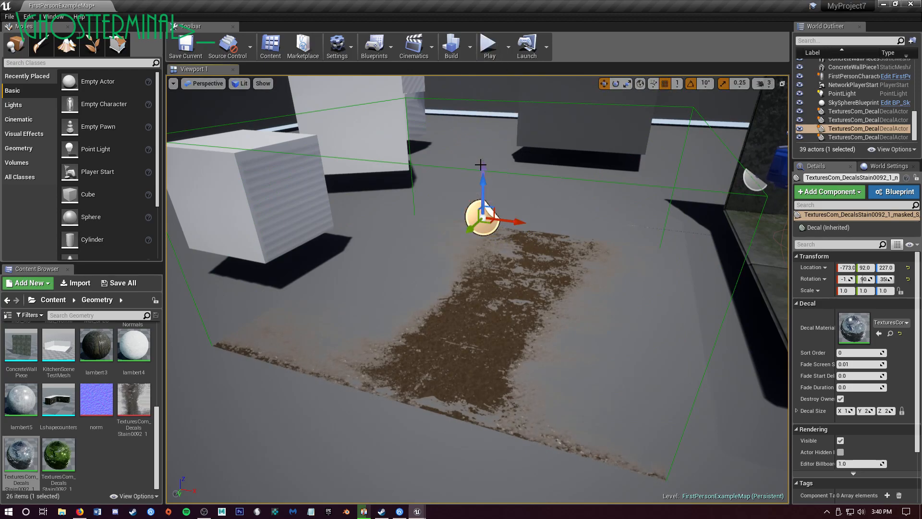
pyautogui.moveTo(480, 164); pyautogui.dragTo(499, 164, button='right')
pyautogui.moveTo(530, 217)
pyautogui.mouseDown(button='right')
pyautogui.moveTo(521, 233)
pyautogui.moveTo(523, 203)
pyautogui.mouseUp(button='right')
pyautogui.moveTo(515, 192); pyautogui.dragTo(512, 243)
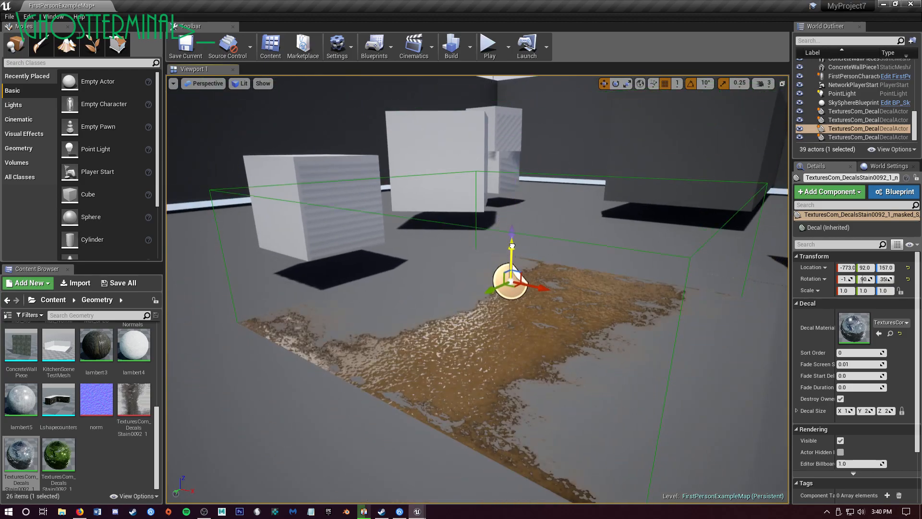
# Clear the selection and examine the flipped stain decal's normal detail and ragged edges on the floor
pyautogui.press('Escape')
pyautogui.moveTo(465, 317); pyautogui.dragTo(591, 372, button='right')
pyautogui.moveTo(407, 263); pyautogui.dragTo(375, 230, button='right')
pyautogui.moveTo(566, 248); pyautogui.dragTo(685, 151, button='right')
pyautogui.moveTo(455, 246); pyautogui.dragTo(455, 267, button='right')
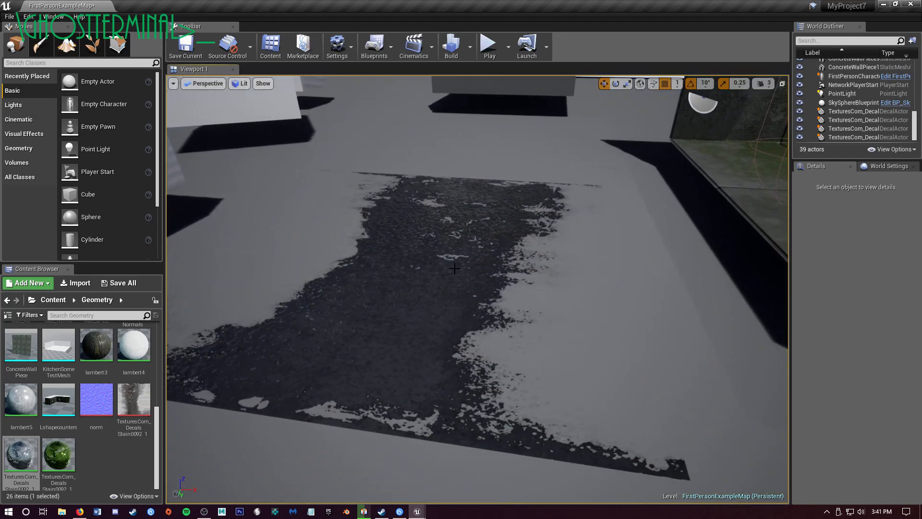
pyautogui.moveTo(447, 285); pyautogui.dragTo(445, 262, button='right')
# Select the flipped stain decal and raise it to about Z 261 to lift its projection box off the floor
pyautogui.click(438, 196)
pyautogui.moveTo(449, 213); pyautogui.dragTo(449, 237, button='right')
pyautogui.moveTo(432, 216); pyautogui.dragTo(430, 185)
pyautogui.moveTo(454, 280); pyautogui.dragTo(454, 235, button='right')
pyautogui.moveTo(457, 280); pyautogui.dragTo(464, 273)
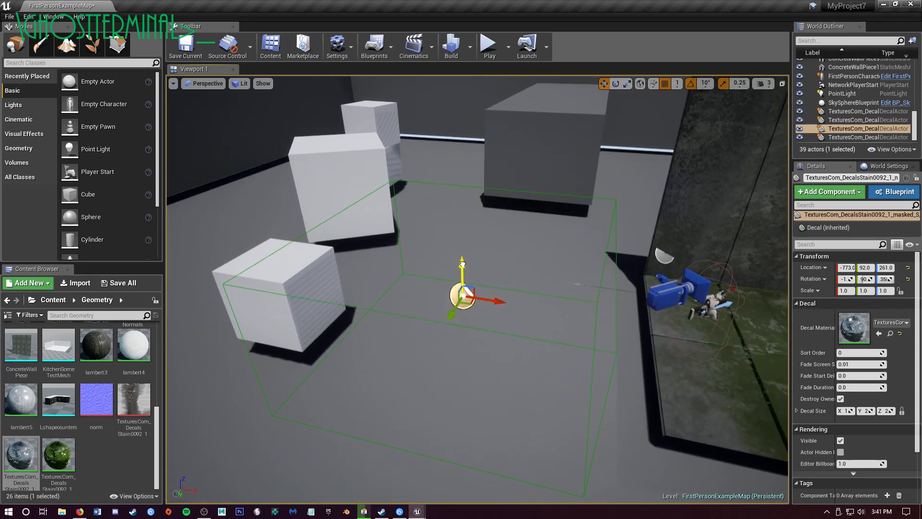
# Delete the demonstration stain decal outside the room
pyautogui.moveTo(396, 274); pyautogui.dragTo(385, 288, button='right')
pyautogui.moveTo(385, 188); pyautogui.dragTo(409, 320, button='right')
pyautogui.press('Delete')
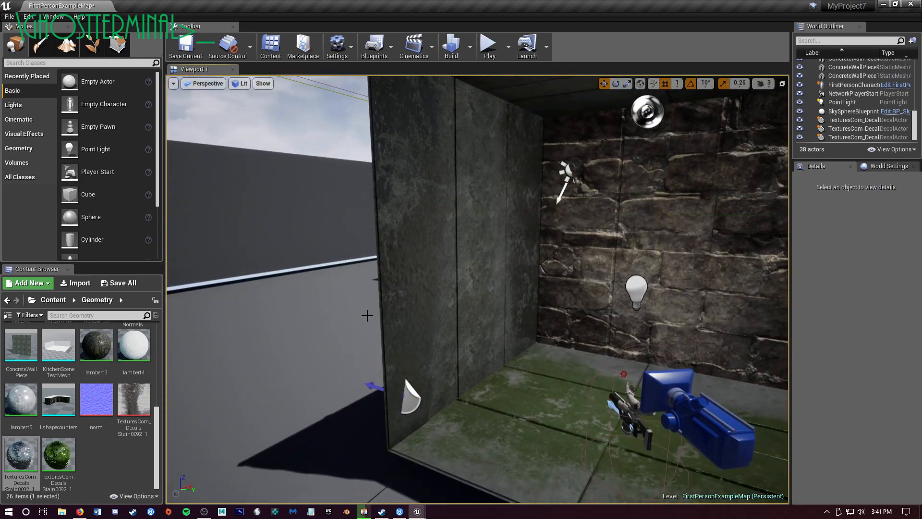
# Select the stain decal on the concrete wall and inspect its projection box and coverage from outside and inside the room
pyautogui.click(407, 396)
pyautogui.moveTo(407, 396); pyautogui.dragTo(437, 349, button='right')
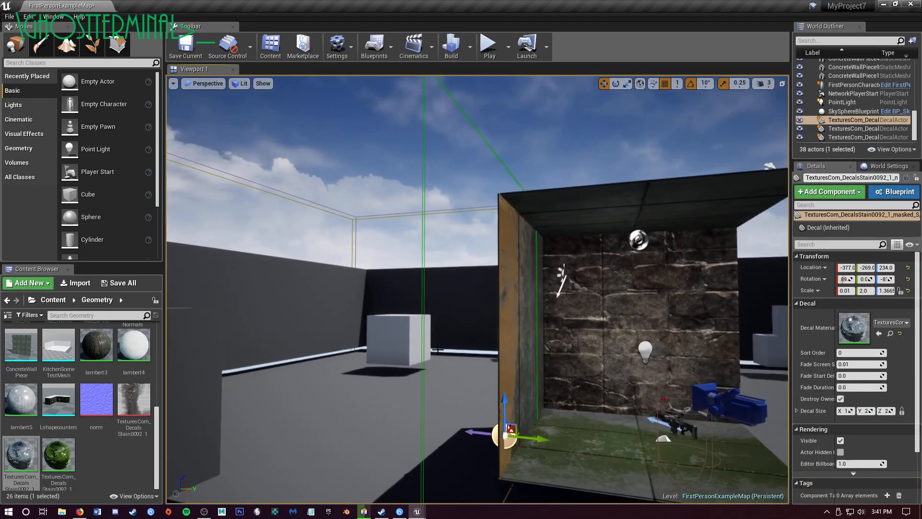
pyautogui.moveTo(430, 141); pyautogui.dragTo(403, 142, button='right')
pyautogui.moveTo(428, 218); pyautogui.dragTo(481, 240, button='right')
pyautogui.moveTo(570, 270); pyautogui.dragTo(542, 292, button='right')
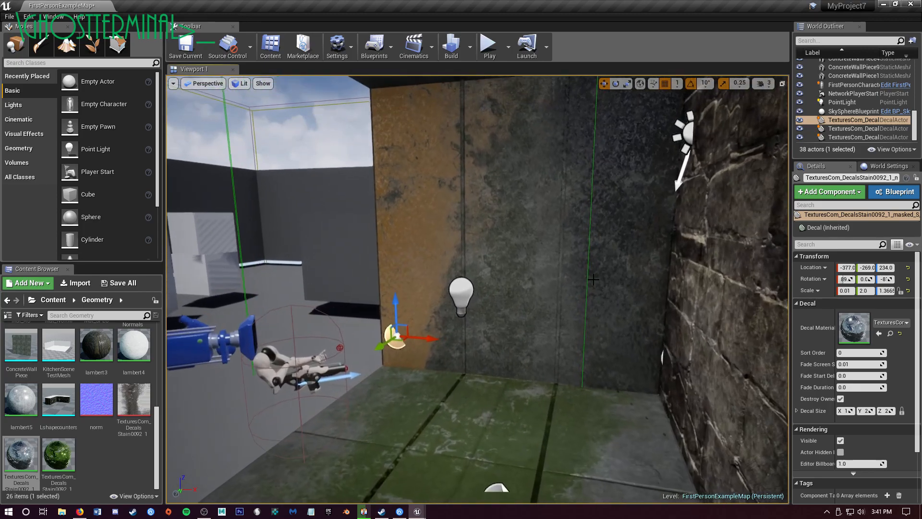
# Clear the selection and review the stained concrete walls and the moss-covered floor, including the floor grooves close up
pyautogui.press('Escape')
pyautogui.moveTo(556, 246)
pyautogui.mouseDown(button='right')
pyautogui.moveTo(540, 207)
pyautogui.moveTo(574, 204)
pyautogui.moveTo(556, 245)
pyautogui.mouseUp(button='right')
pyautogui.moveTo(510, 274); pyautogui.dragTo(512, 264, button='right')
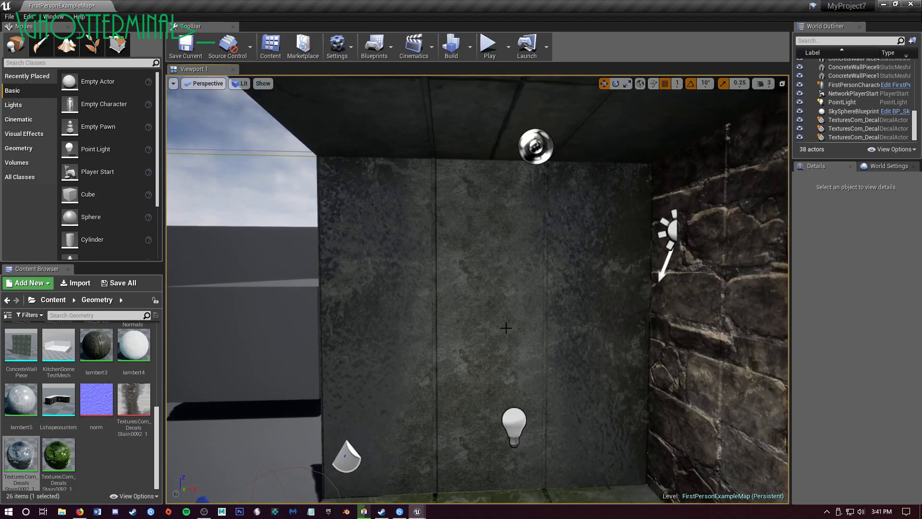
pyautogui.moveTo(518, 306); pyautogui.dragTo(485, 209, button='right')
pyautogui.moveTo(496, 248)
pyautogui.mouseDown(button='right')
pyautogui.moveTo(493, 222)
pyautogui.moveTo(482, 222)
pyautogui.moveTo(505, 267)
pyautogui.moveTo(498, 263)
pyautogui.mouseUp(button='right')
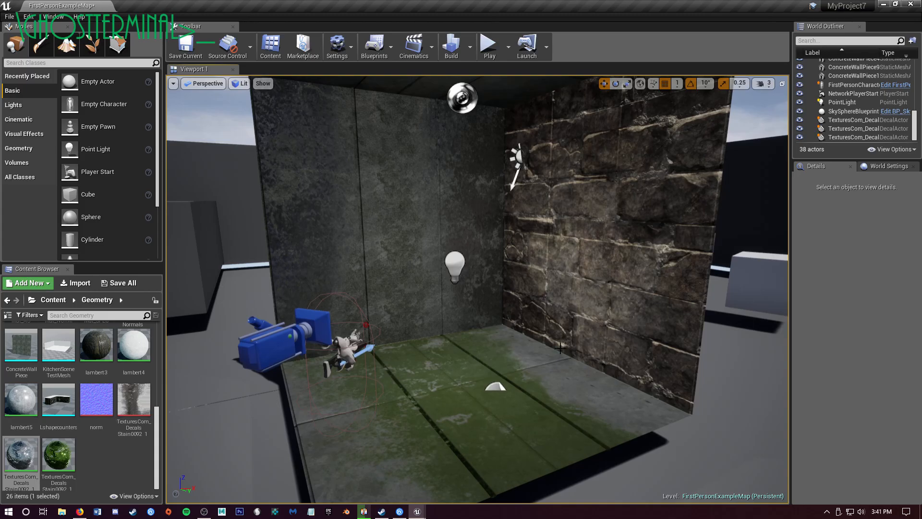
pyautogui.moveTo(498, 263); pyautogui.dragTo(460, 260, button='right')
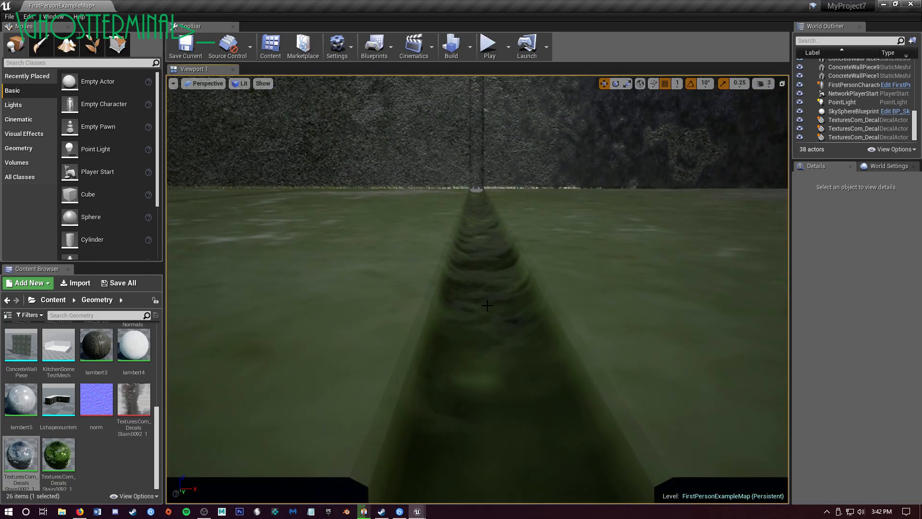
# Examine the mossy floor groove and the stained concrete wall beside the stone wall from inside the room
pyautogui.moveTo(461, 260); pyautogui.dragTo(532, 285, button='right')
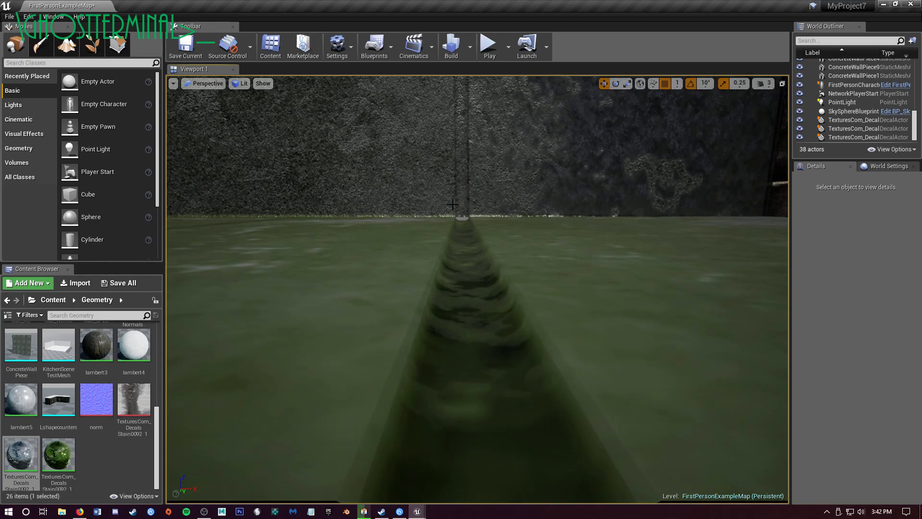
pyautogui.moveTo(484, 225); pyautogui.dragTo(579, 221, button='right')
pyautogui.press('s')
pyautogui.press('w')
pyautogui.press('s')
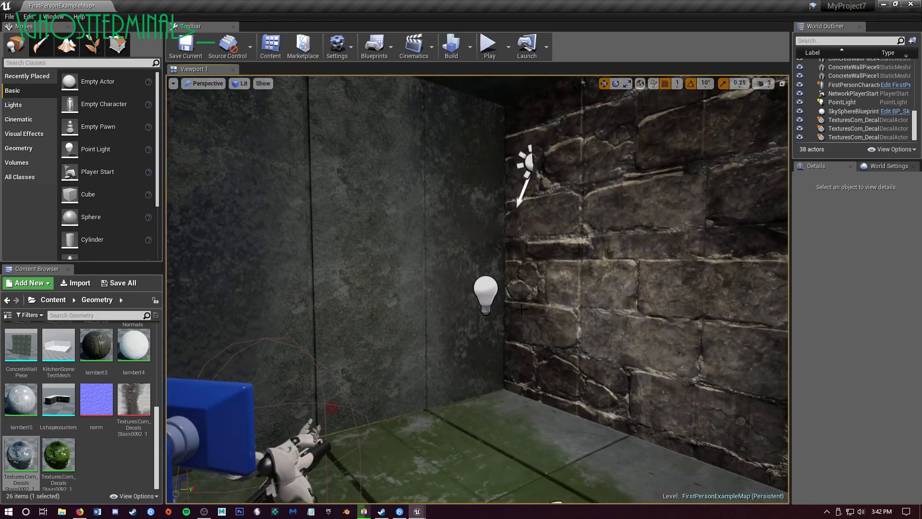
pyautogui.moveTo(542, 355); pyautogui.dragTo(547, 309, button='right')
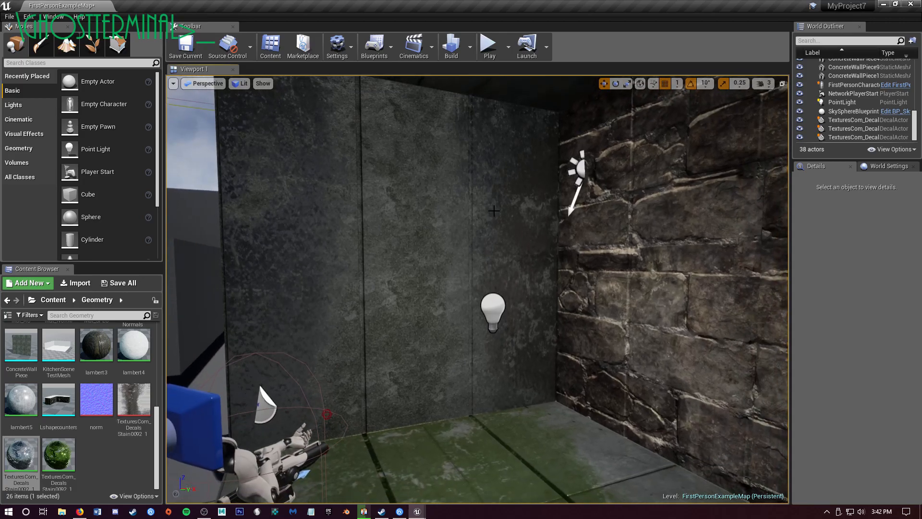
pyautogui.moveTo(465, 175)
pyautogui.mouseDown(button='right')
pyautogui.moveTo(428, 168)
pyautogui.moveTo(465, 174)
pyautogui.mouseUp(button='right')
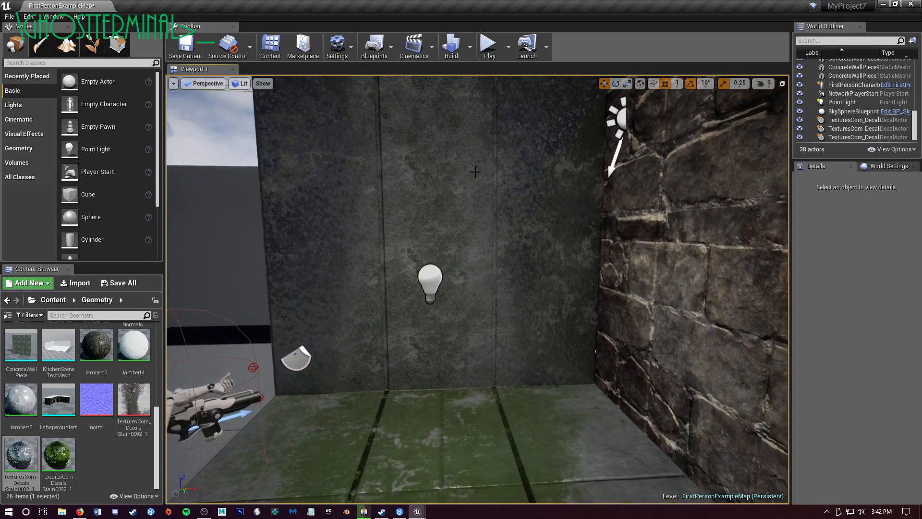
pyautogui.moveTo(548, 246); pyautogui.dragTo(527, 175, button='right')
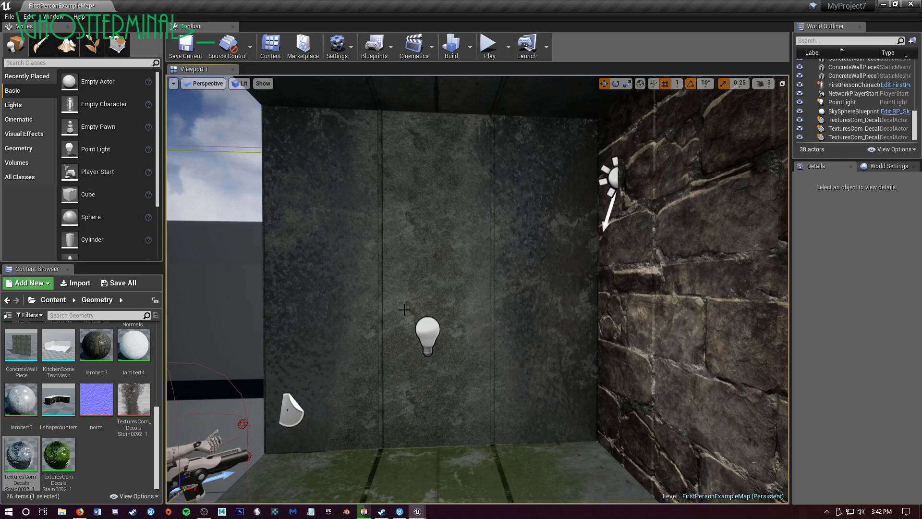
pyautogui.moveTo(361, 132); pyautogui.dragTo(368, 130, button='right')
pyautogui.moveTo(548, 290); pyautogui.dragTo(555, 336, button='right')
# Review the whole decal-covered room from outside, including its concrete wall, stone wall, ceiling and mossy floor
pyautogui.press('s')
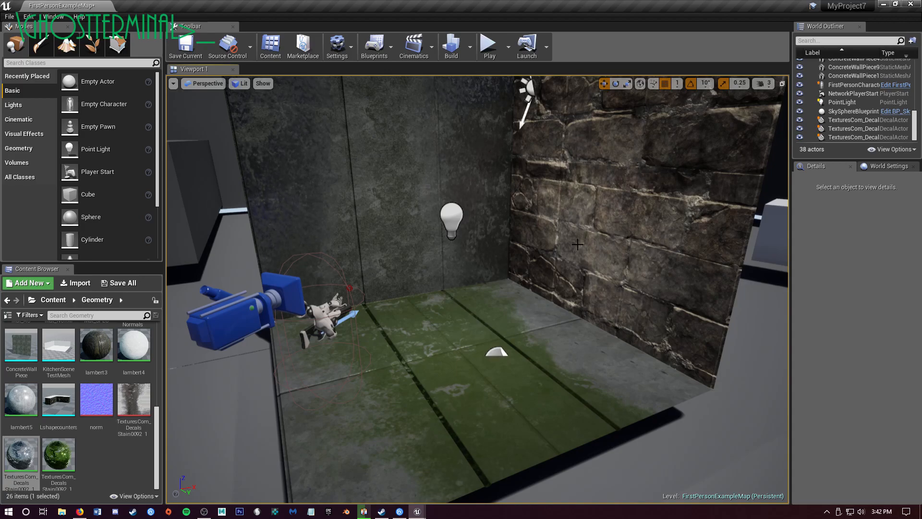
pyautogui.moveTo(524, 283)
pyautogui.mouseDown(button='right')
pyautogui.moveTo(519, 260)
pyautogui.moveTo(520, 308)
pyautogui.moveTo(528, 296)
pyautogui.mouseUp(button='right')
pyautogui.press('a')
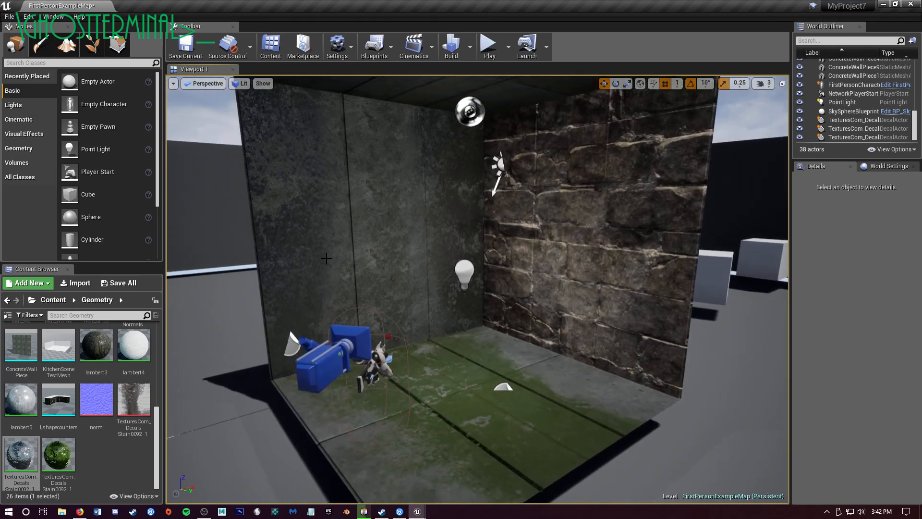
pyautogui.press('a')
pyautogui.moveTo(348, 123)
pyautogui.mouseDown(button='right')
pyautogui.moveTo(361, 123)
pyautogui.moveTo(348, 123)
pyautogui.mouseUp(button='right')
pyautogui.press('s')
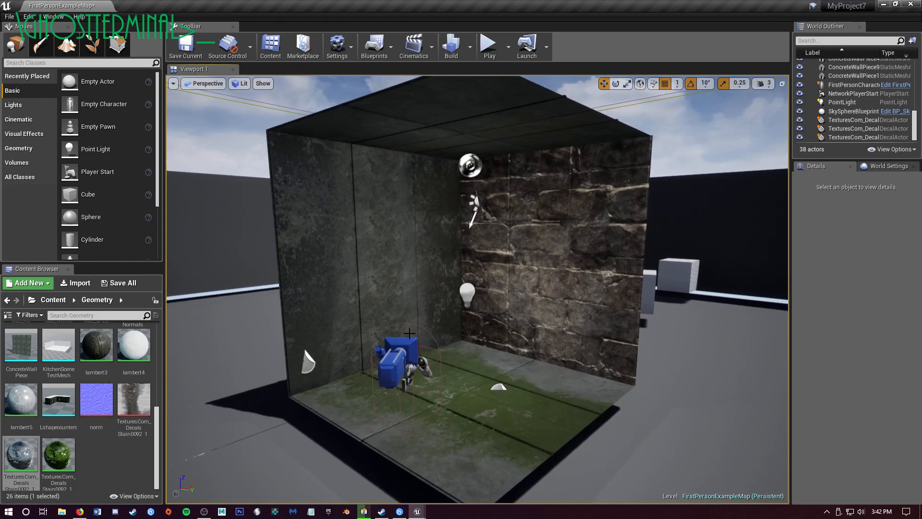
pyautogui.press('w')
pyautogui.moveTo(565, 358); pyautogui.dragTo(458, 287, button='right')
pyautogui.press('a')
pyautogui.press('s')
pyautogui.moveTo(638, 253); pyautogui.dragTo(617, 259, button='right')
# Return to the room interior and inspect the stain decals on the concrete wall and the moss on the floor
pyautogui.press('w')
pyautogui.press('d')
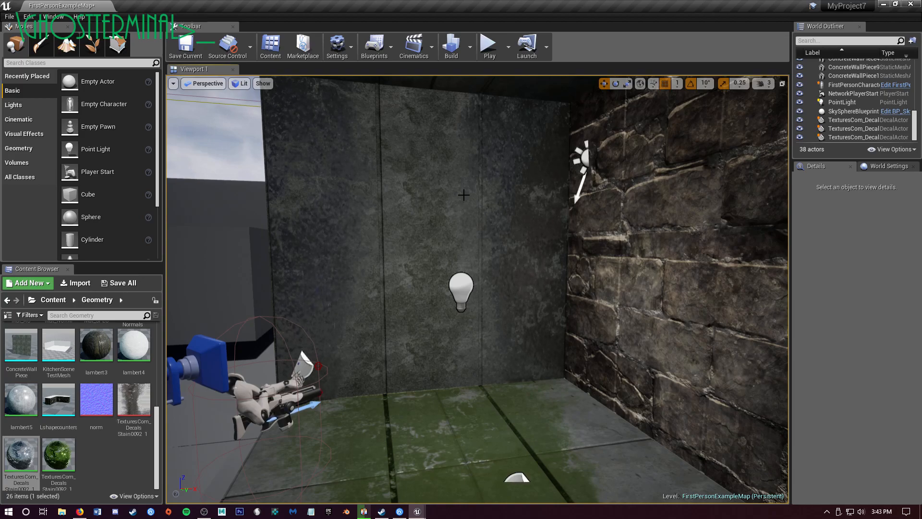
pyautogui.press('w')
pyautogui.moveTo(465, 192); pyautogui.dragTo(493, 283, button='right')
pyautogui.press('s')
pyautogui.moveTo(519, 271)
pyautogui.mouseDown(button='right')
pyautogui.moveTo(495, 271)
pyautogui.moveTo(498, 281)
pyautogui.moveTo(543, 289)
pyautogui.moveTo(528, 283)
pyautogui.mouseUp(button='right')
pyautogui.press('w')
pyautogui.moveTo(361, 238); pyautogui.dragTo(350, 228, button='right')
pyautogui.press('w')
pyautogui.moveTo(488, 237); pyautogui.dragTo(473, 243, button='right')
pyautogui.press('s')
pyautogui.press('d')
pyautogui.moveTo(403, 267); pyautogui.dragTo(388, 251, button='right')
pyautogui.press('s')
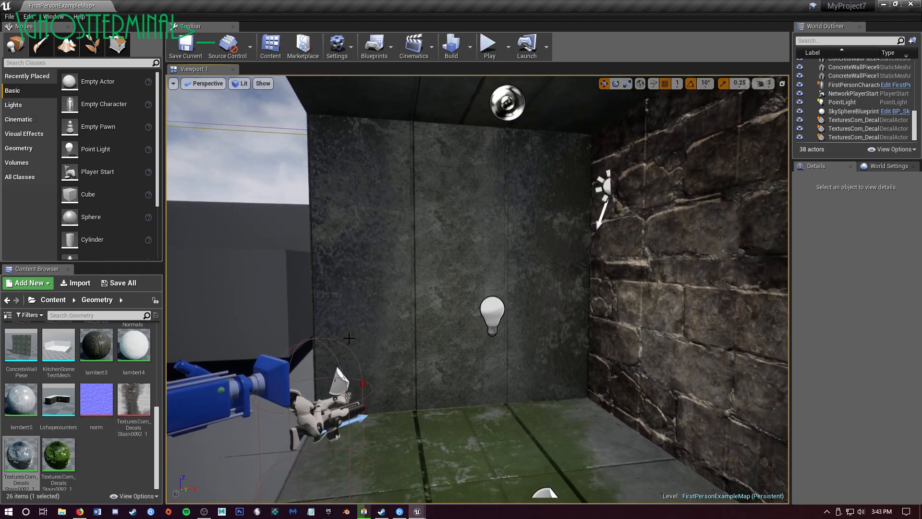
# Inspect the corner where the stained concrete wall meets the stone wall at close range
pyautogui.press('d')
pyautogui.moveTo(446, 204); pyautogui.dragTo(486, 196, button='right')
pyautogui.press('w')
pyautogui.press('a')
pyautogui.press('s')
pyautogui.press('w')
pyautogui.press('w')
pyautogui.press('s')
pyautogui.press('w')
pyautogui.press('w')
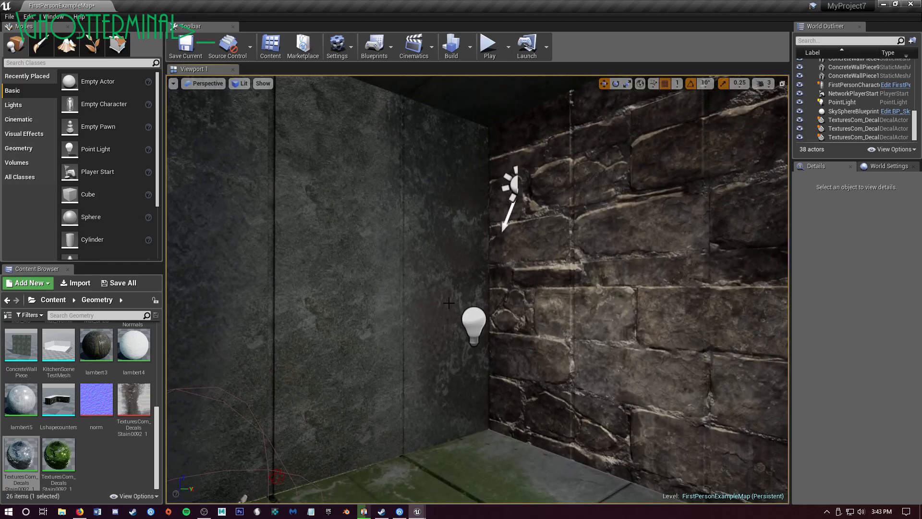